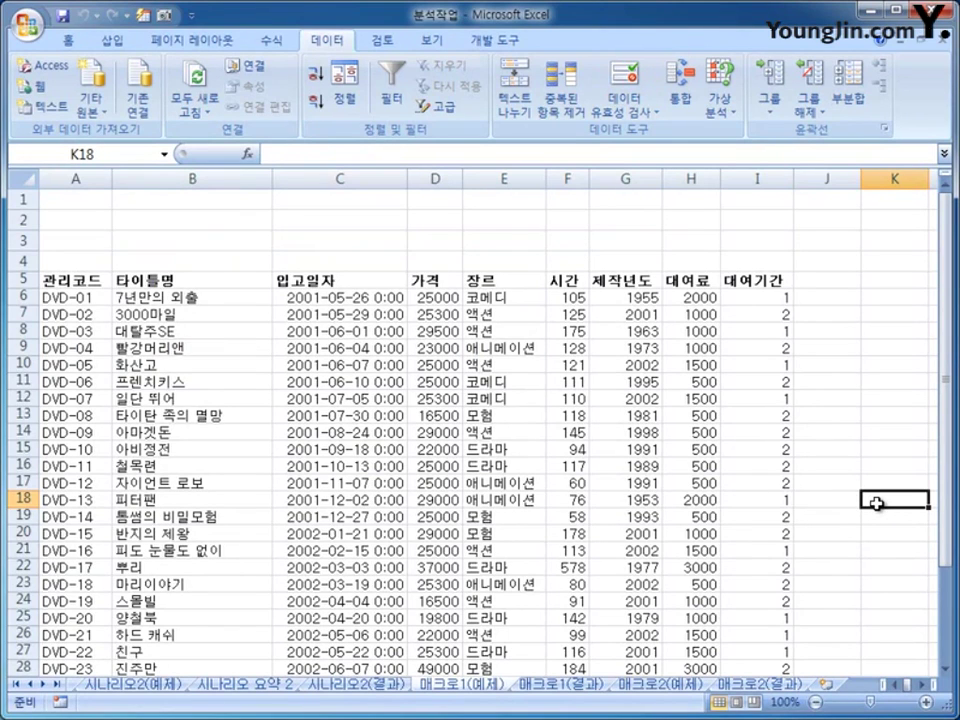
# Check in the Excel options that the Developer tab is set to show in the ribbon, and accept the options.
pyautogui.click(488, 44)
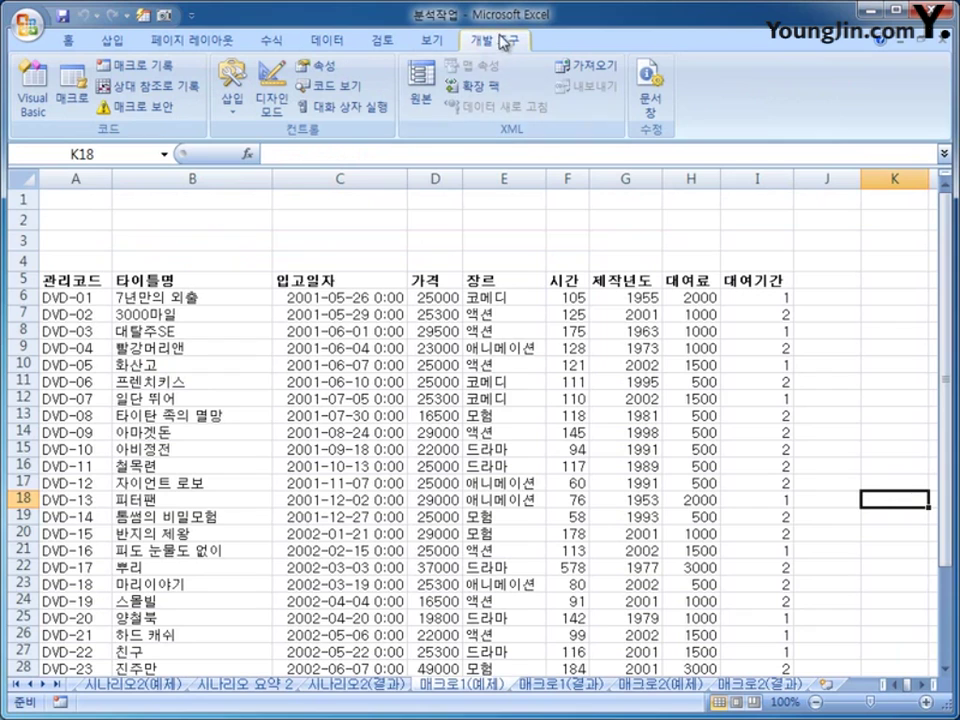
pyautogui.click(29, 30)
pyautogui.click(363, 453)
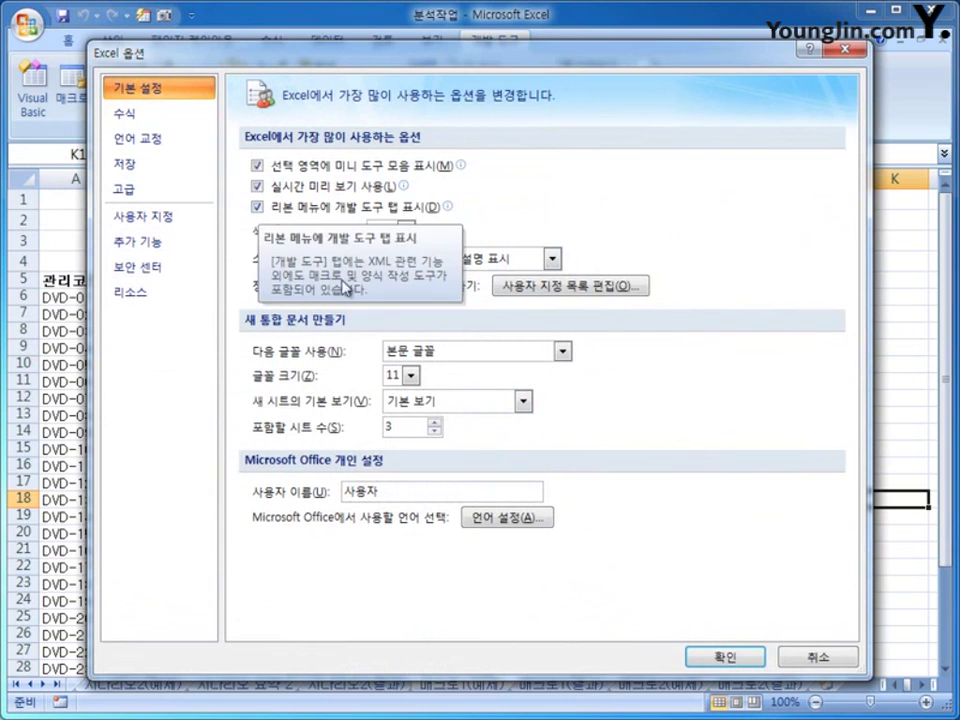
pyautogui.click(758, 658)
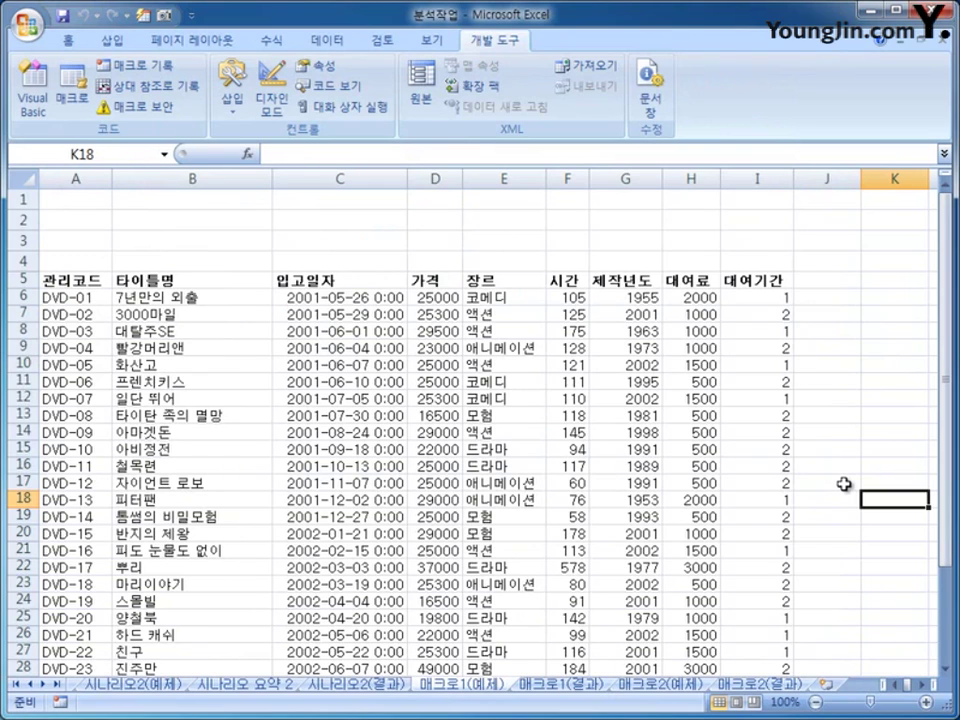
# Start recording a macro named 애니메이션, stored in the current workbook, from an empty cell outside the DVD list.
pyautogui.click(876, 328)
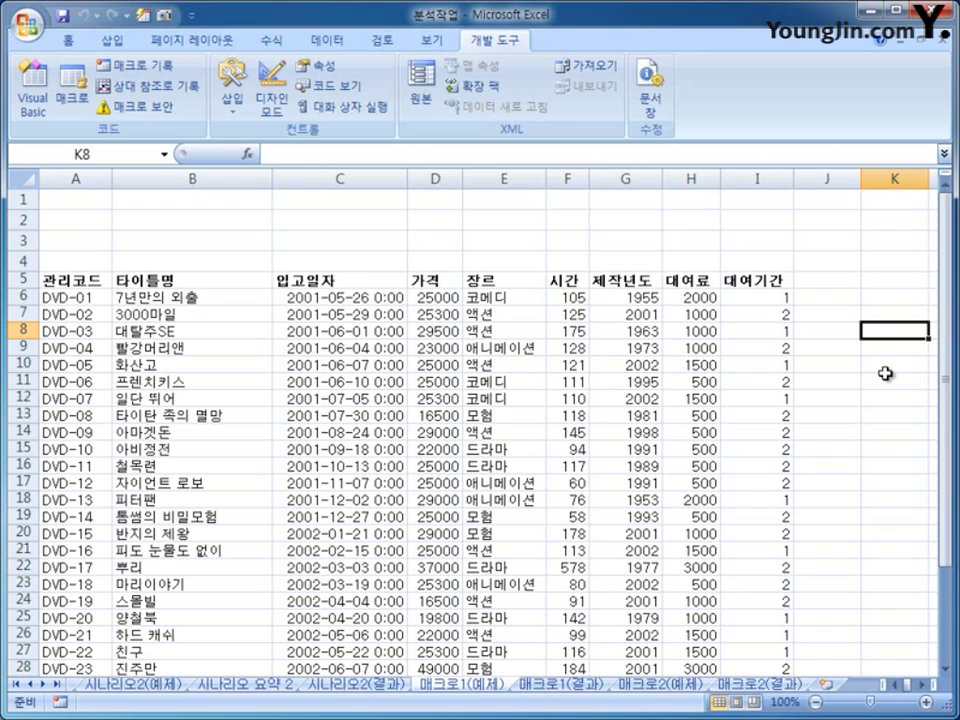
pyautogui.click(150, 75)
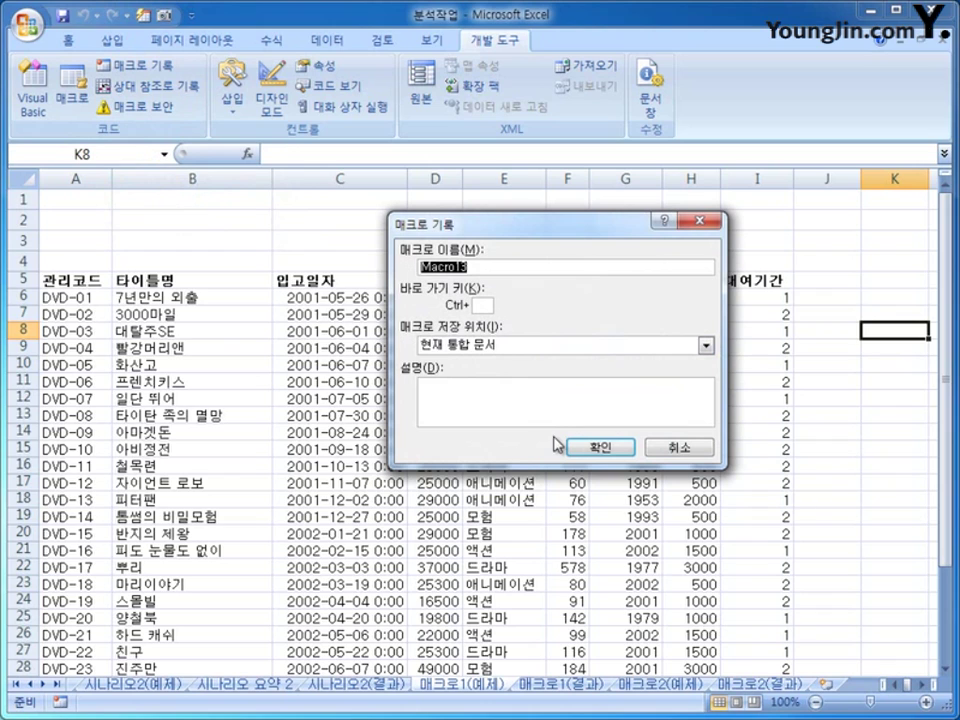
pyautogui.write('애플')
pyautogui.write('메이션')
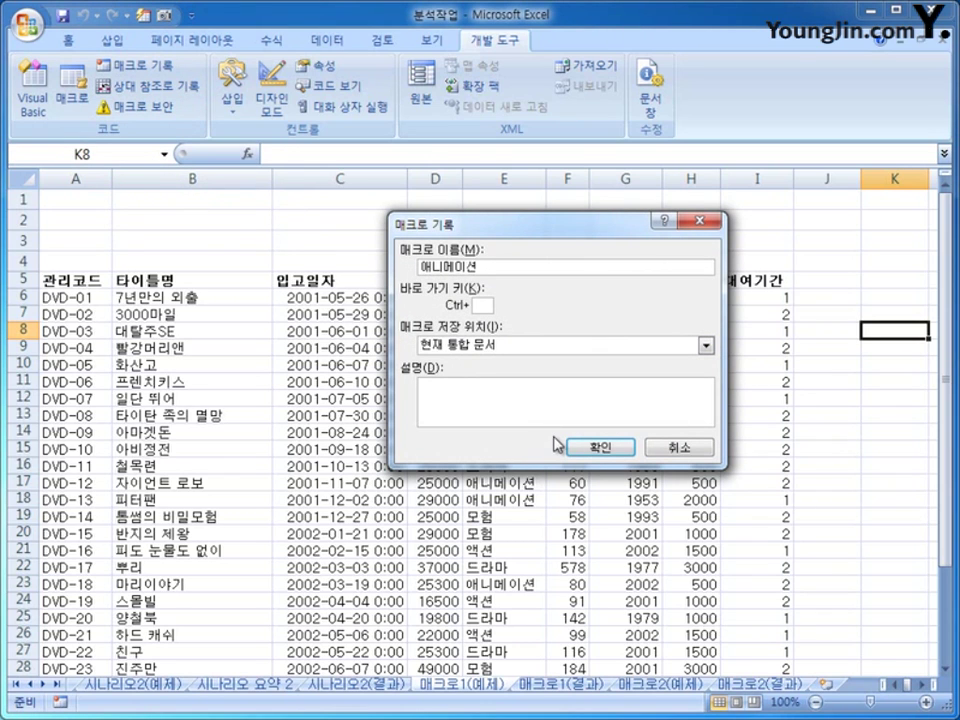
pyautogui.click(570, 447)
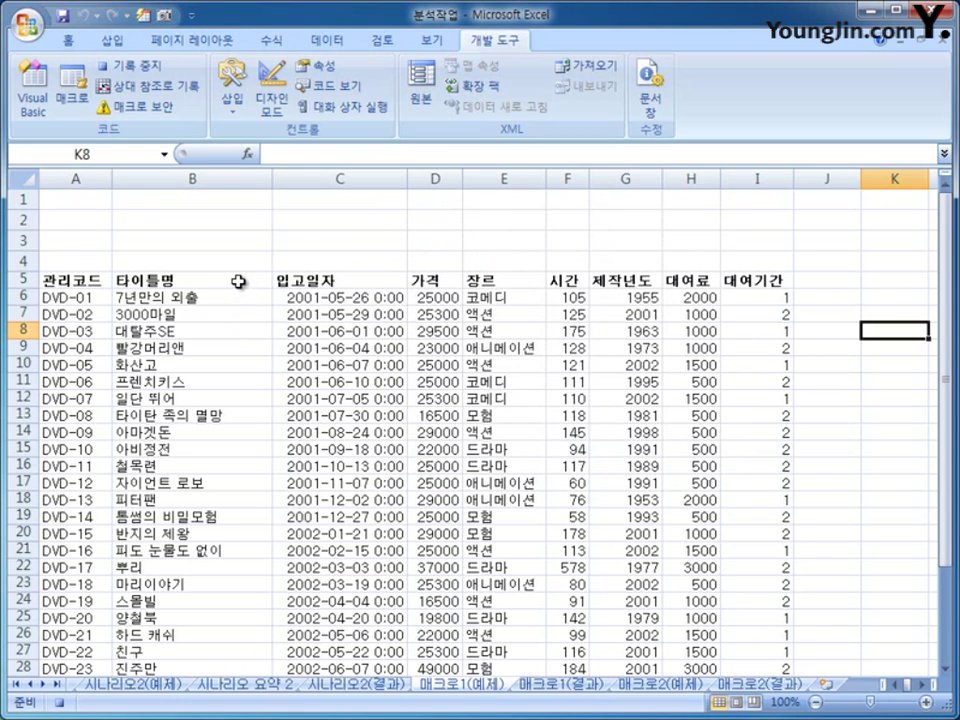
# Turn on the filter for the DVD list from header cell B5 and filter 장르 to show only 애니메이션.
pyautogui.click(185, 281)
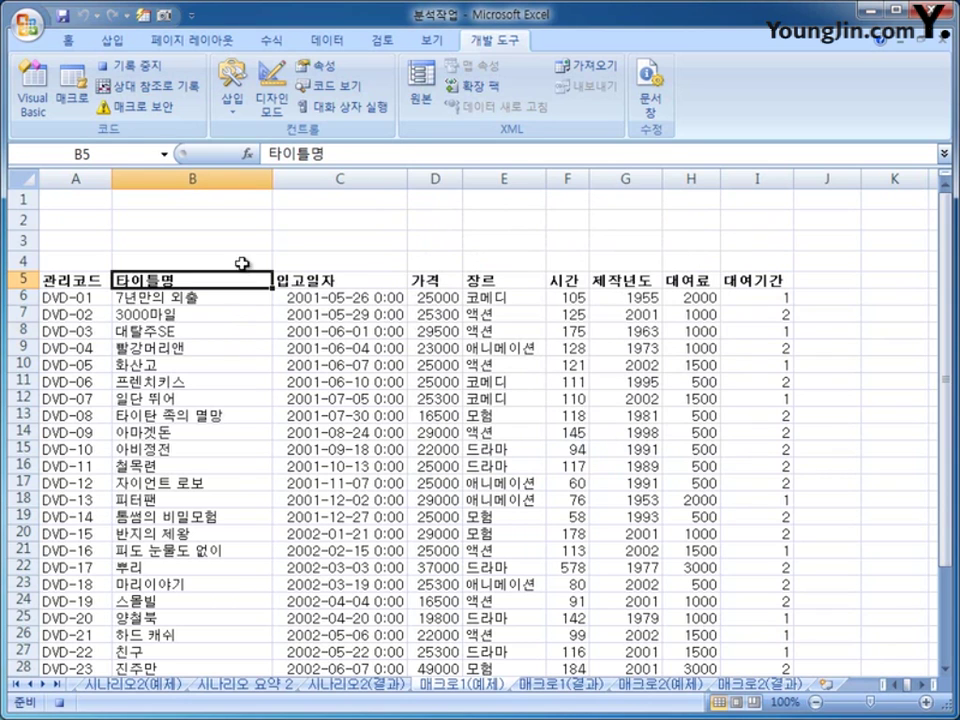
pyautogui.click(327, 40)
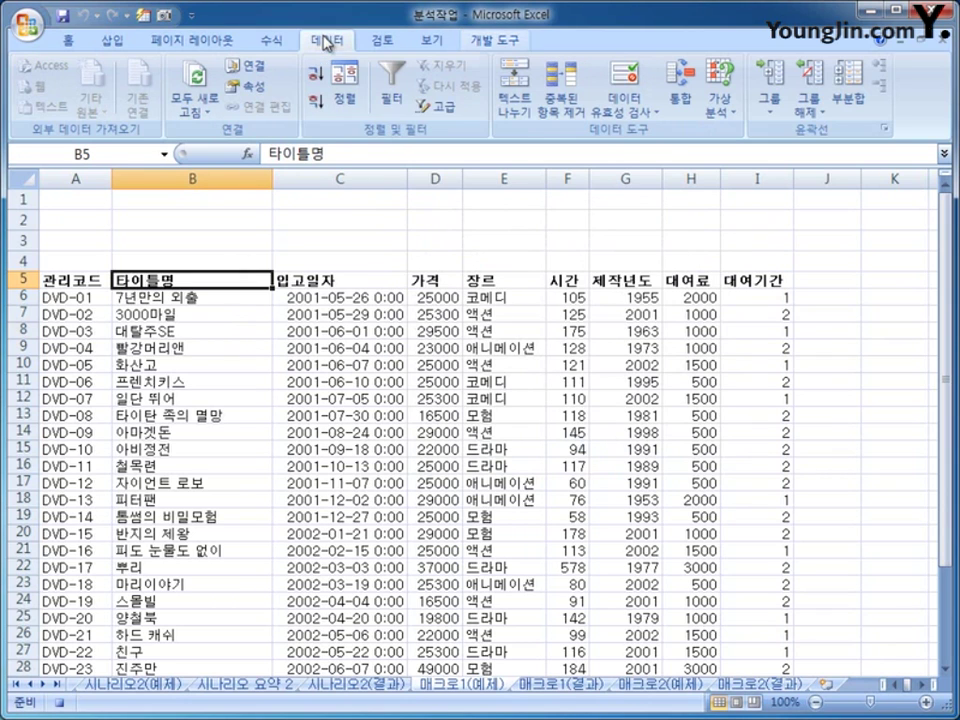
pyautogui.click(392, 88)
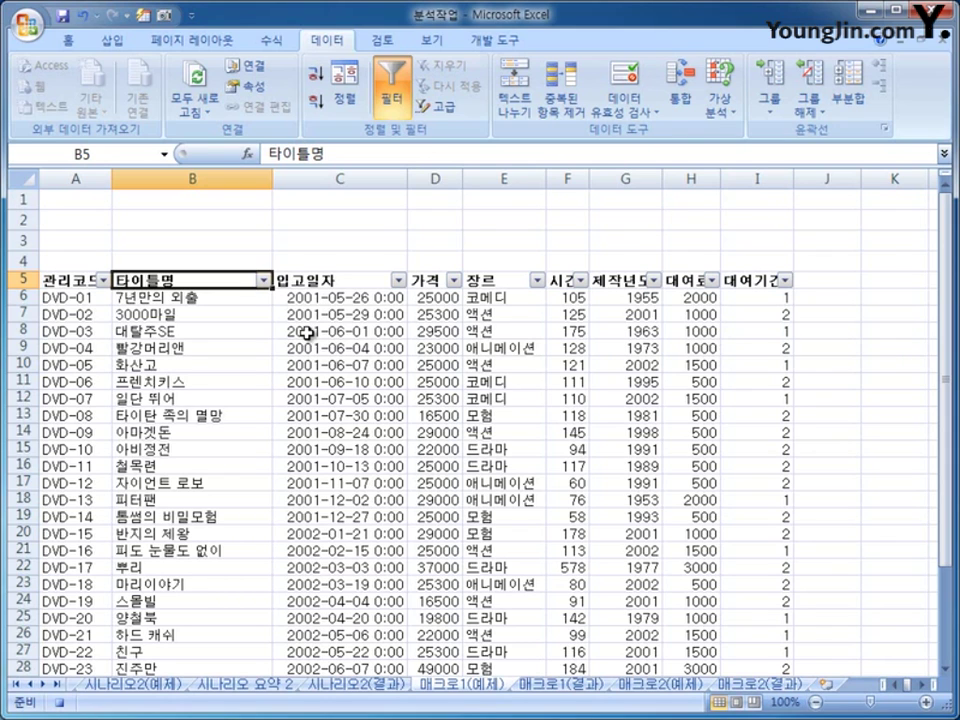
pyautogui.click(538, 280)
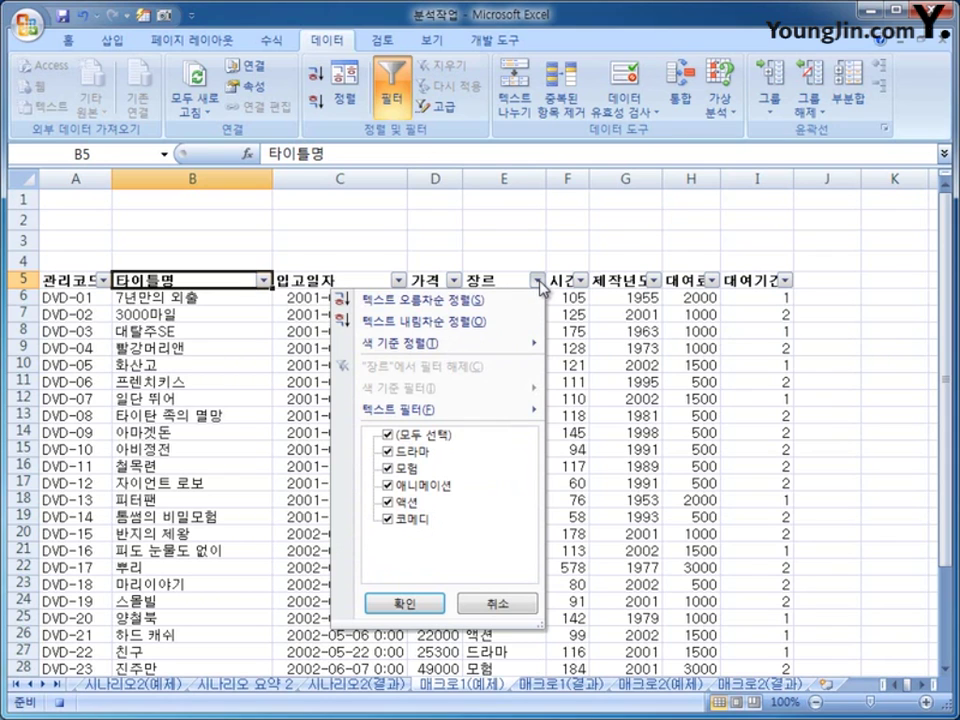
pyautogui.click(417, 440)
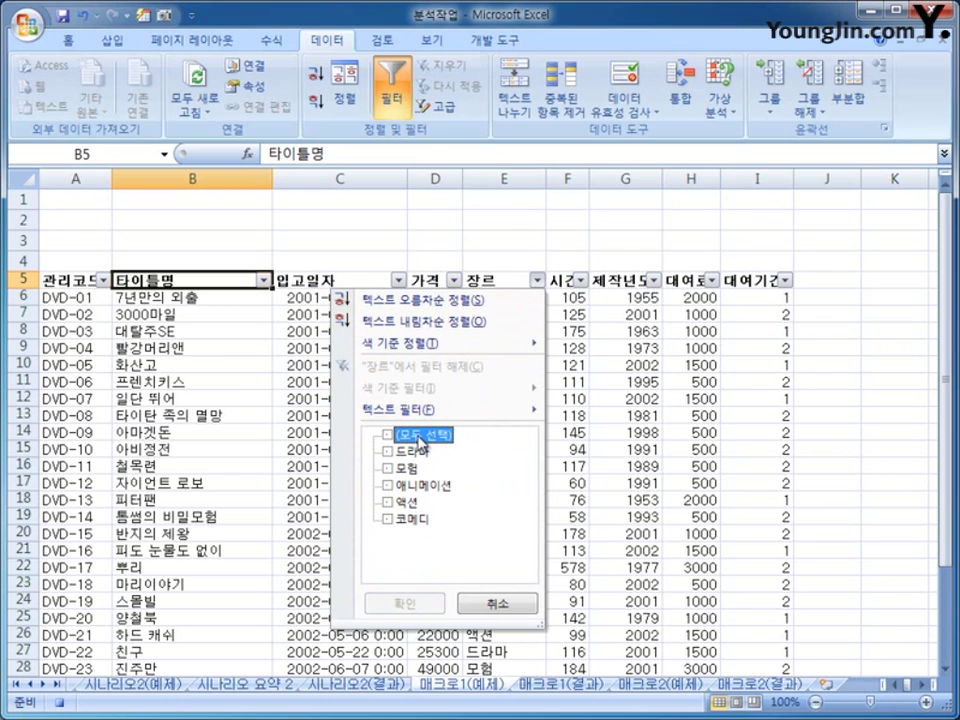
pyautogui.click(410, 487)
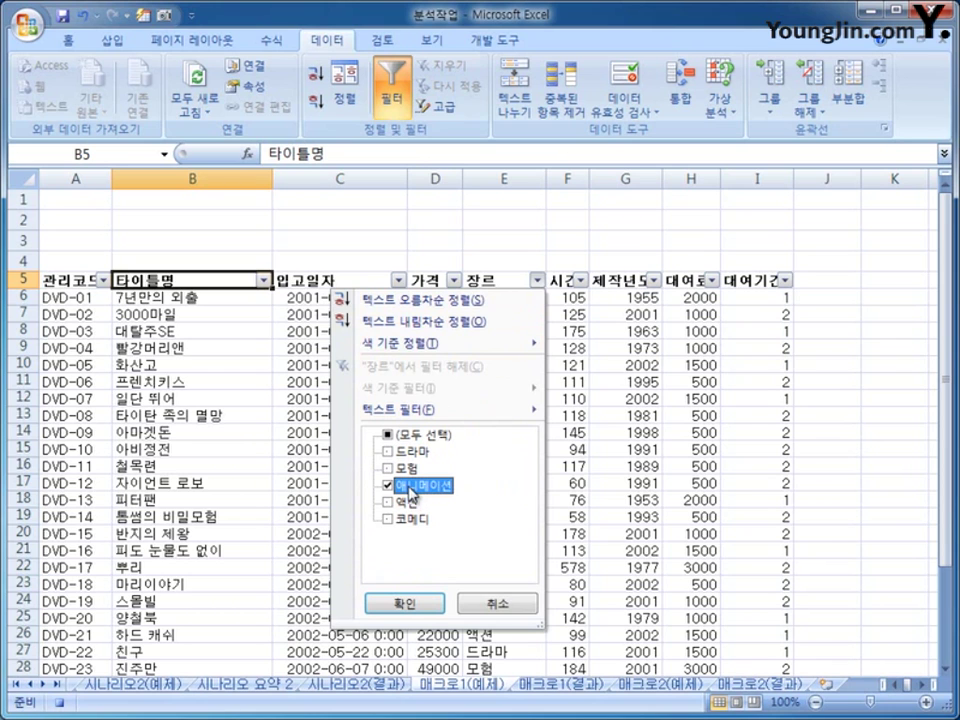
pyautogui.click(405, 603)
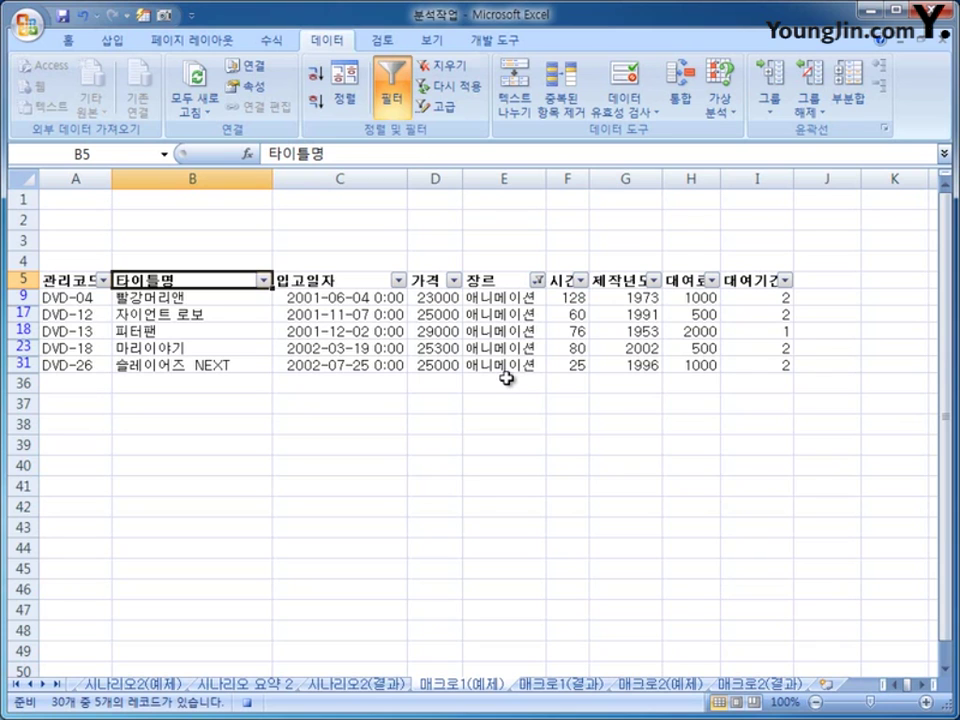
# Stop recording the macro and select an empty cell outside the filtered DVD list.
pyautogui.click(496, 41)
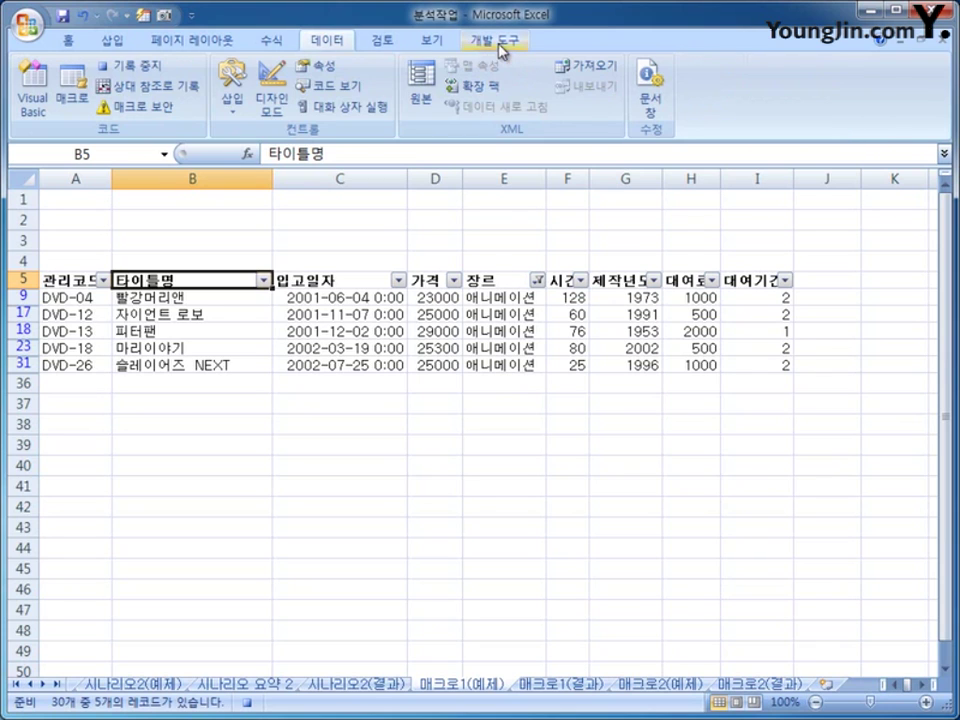
pyautogui.click(133, 66)
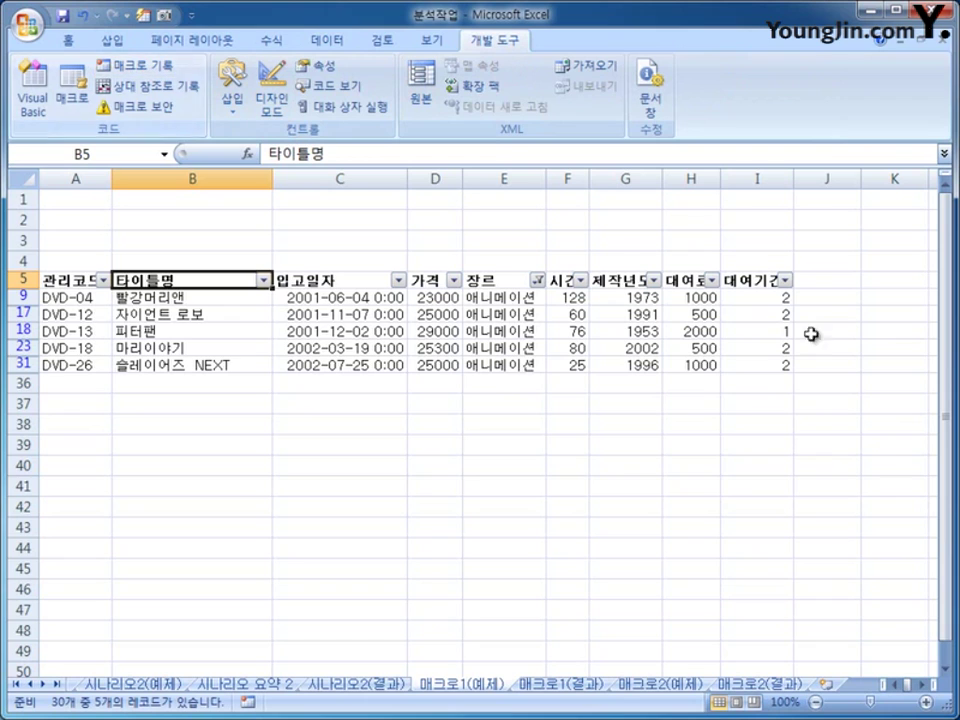
pyautogui.click(853, 384)
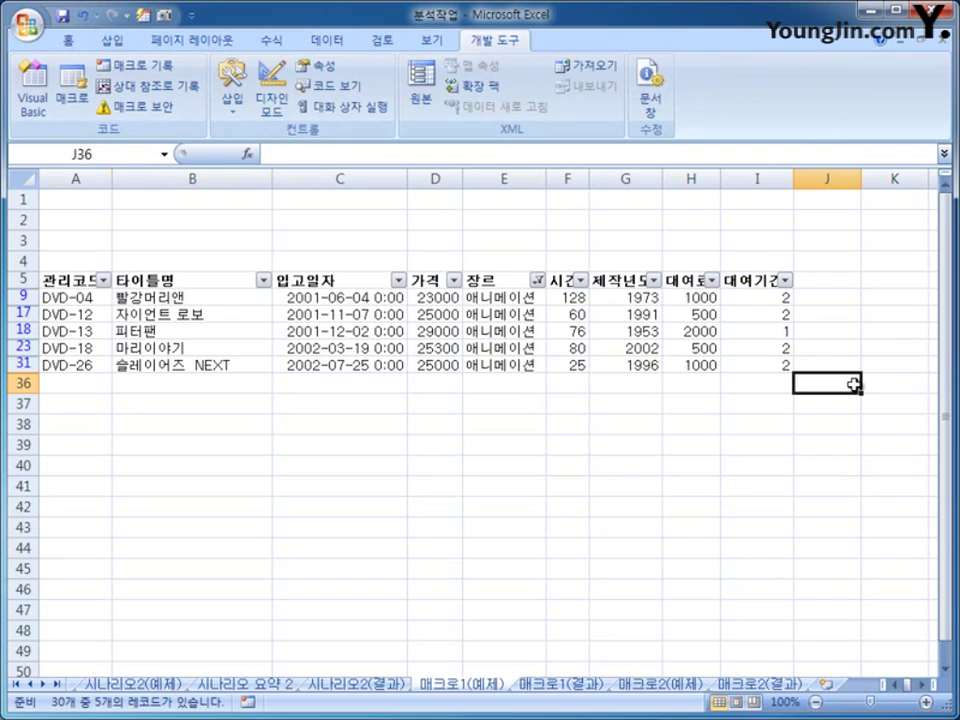
pyautogui.click(471, 316)
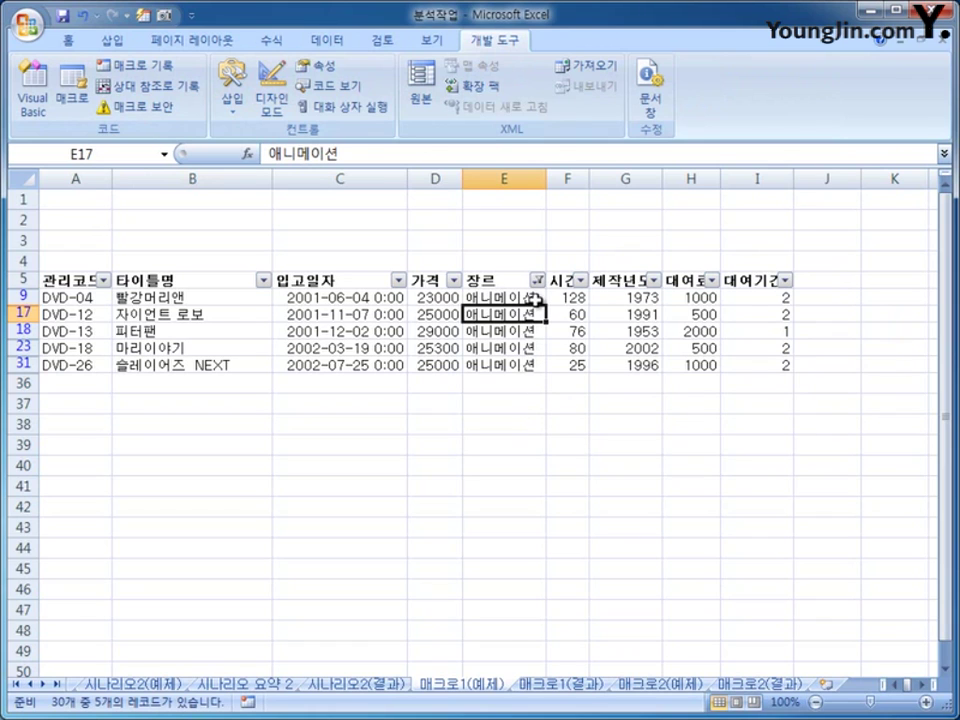
pyautogui.click(876, 384)
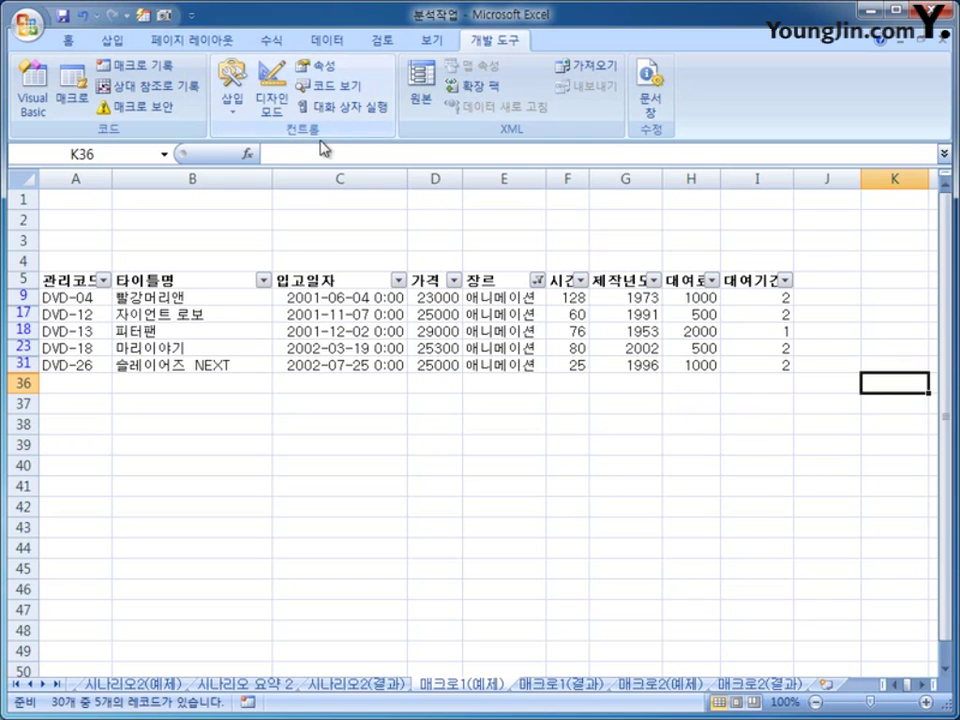
# Draw a form control button over cells B2:B3 and assign the 애니메이션 macro to it.
pyautogui.click(232, 108)
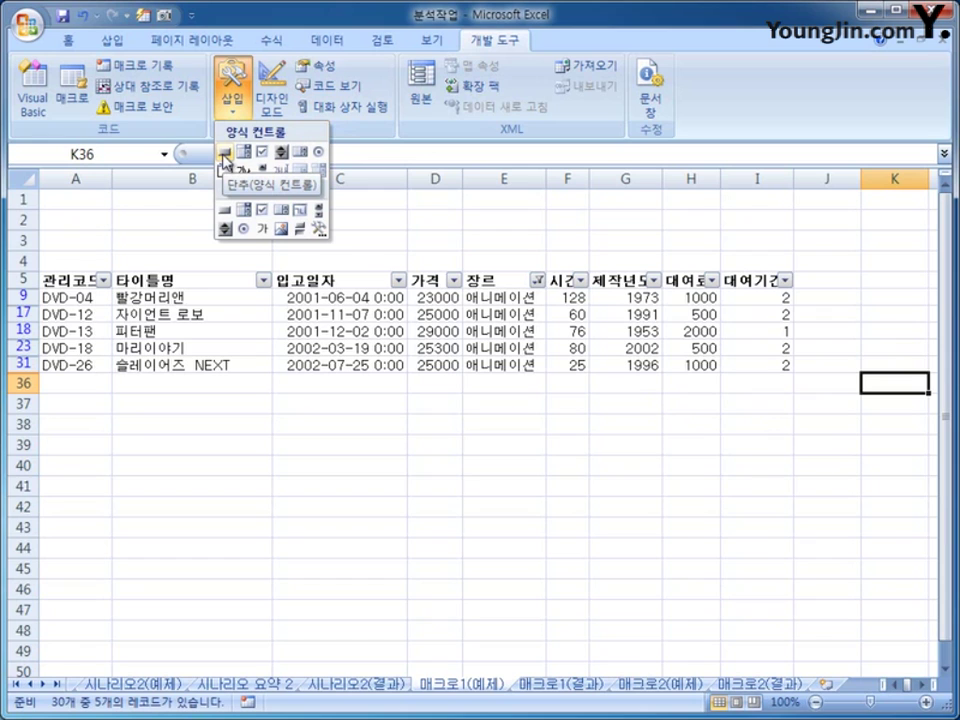
pyautogui.click(224, 152)
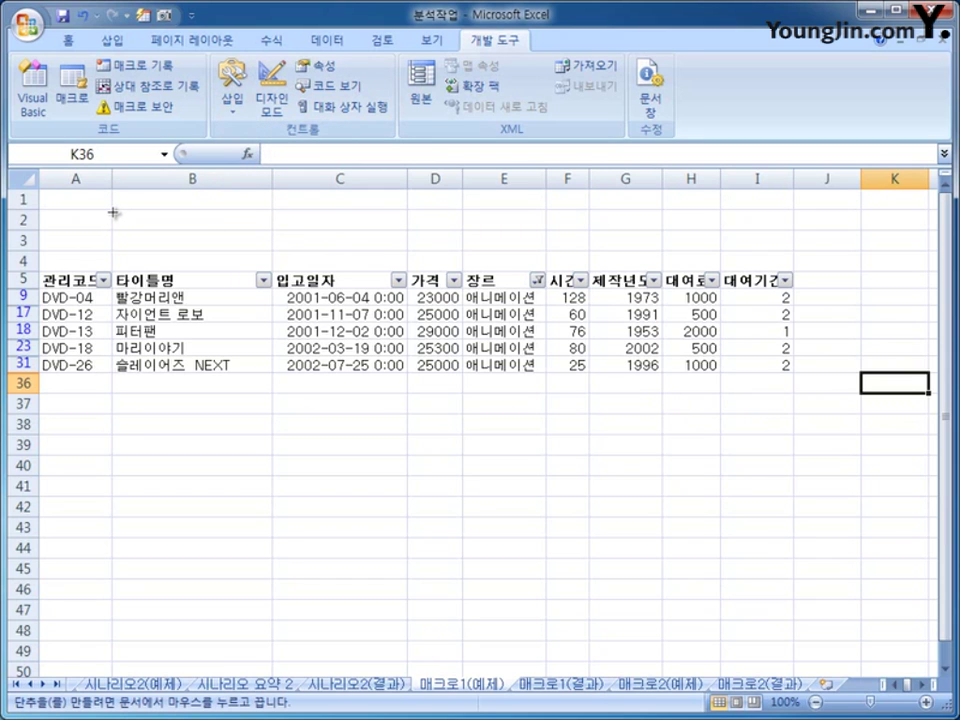
pyautogui.moveTo(111, 210); pyautogui.dragTo(226, 246)
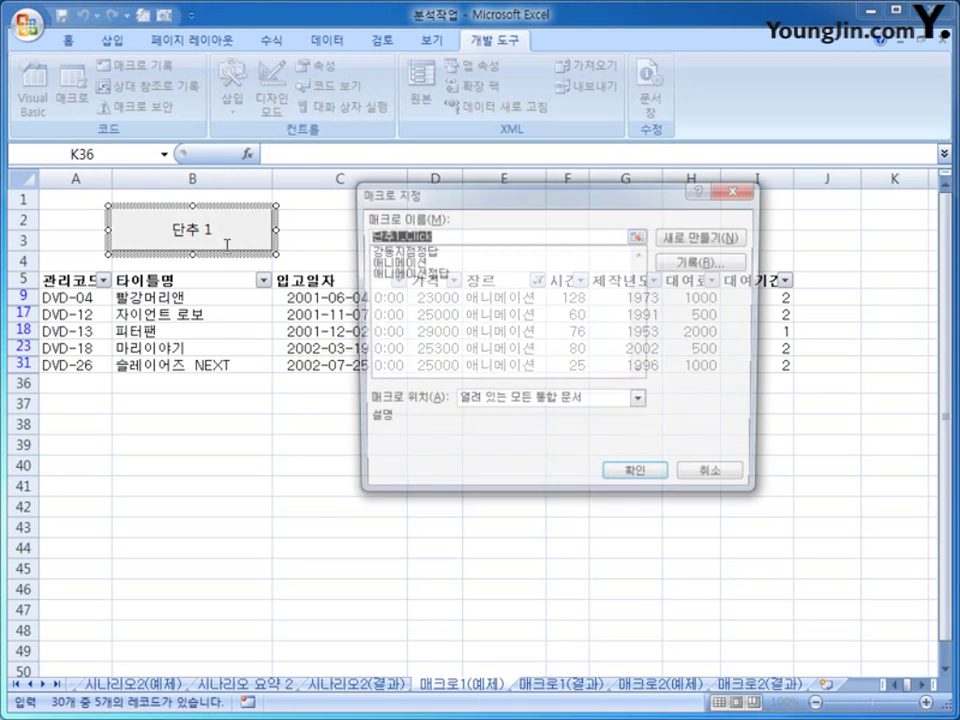
pyautogui.click(429, 264)
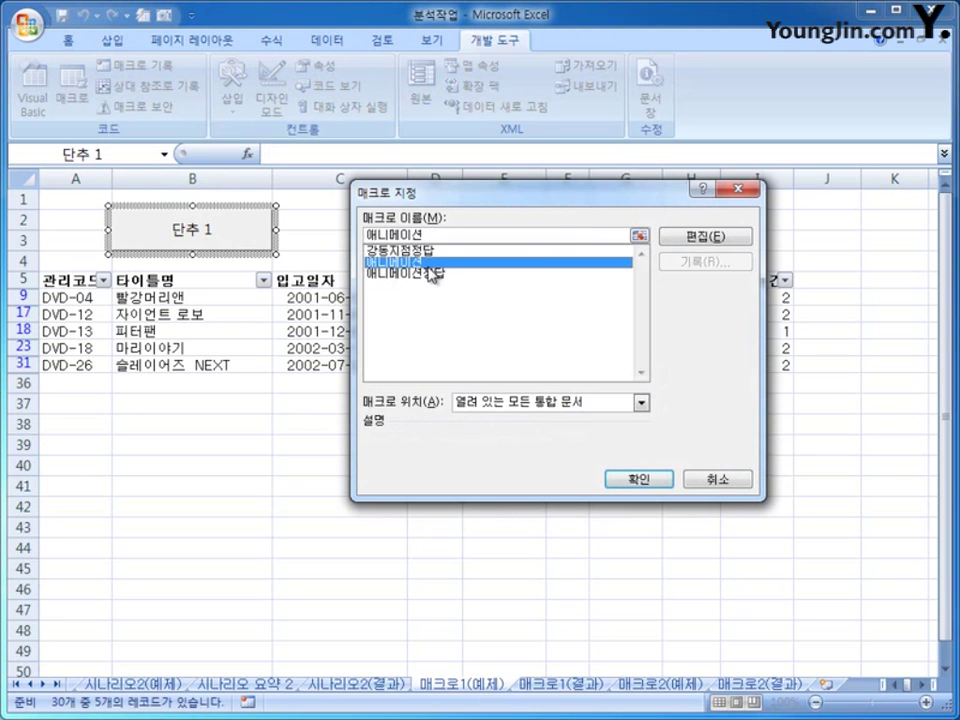
pyautogui.click(638, 481)
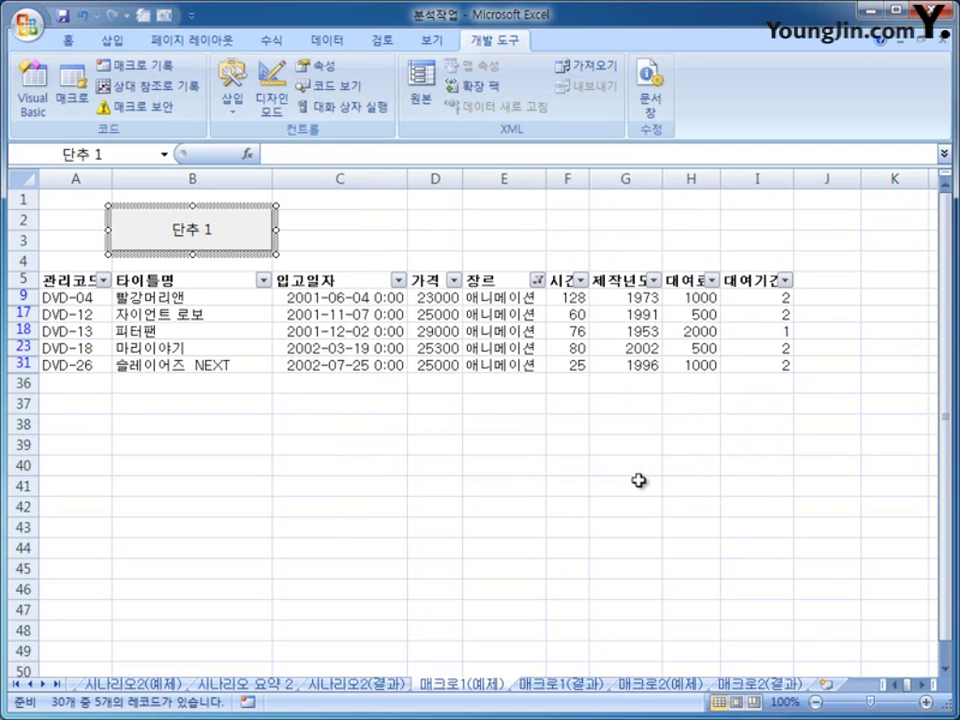
# Change the button's caption to 애니메이션 and deselect the button.
pyautogui.write('애님')
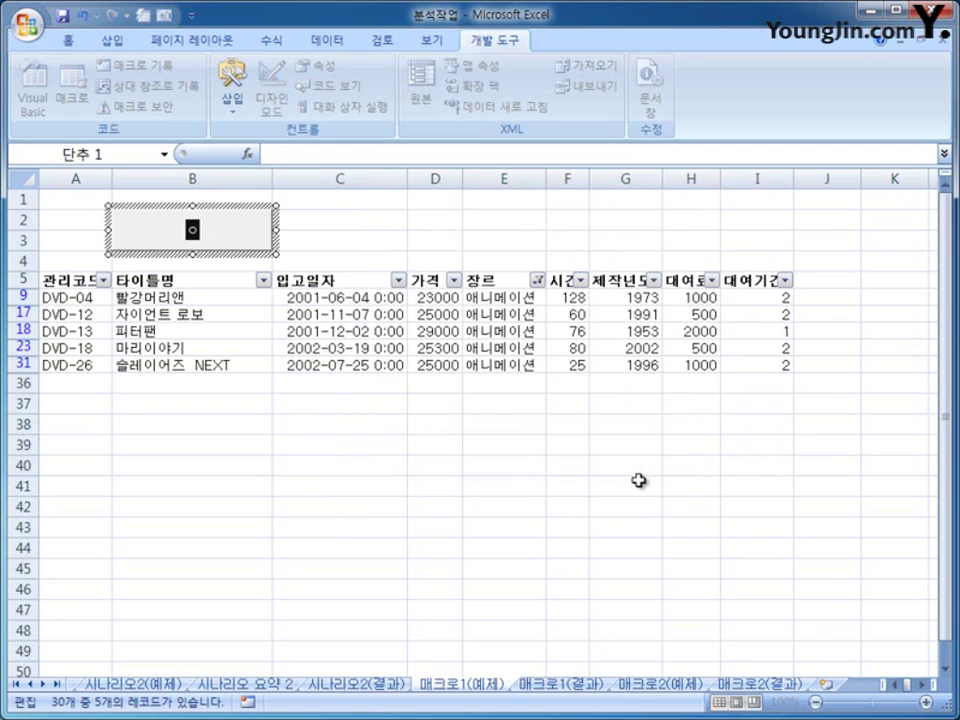
pyautogui.write('메이셔ㄴ')
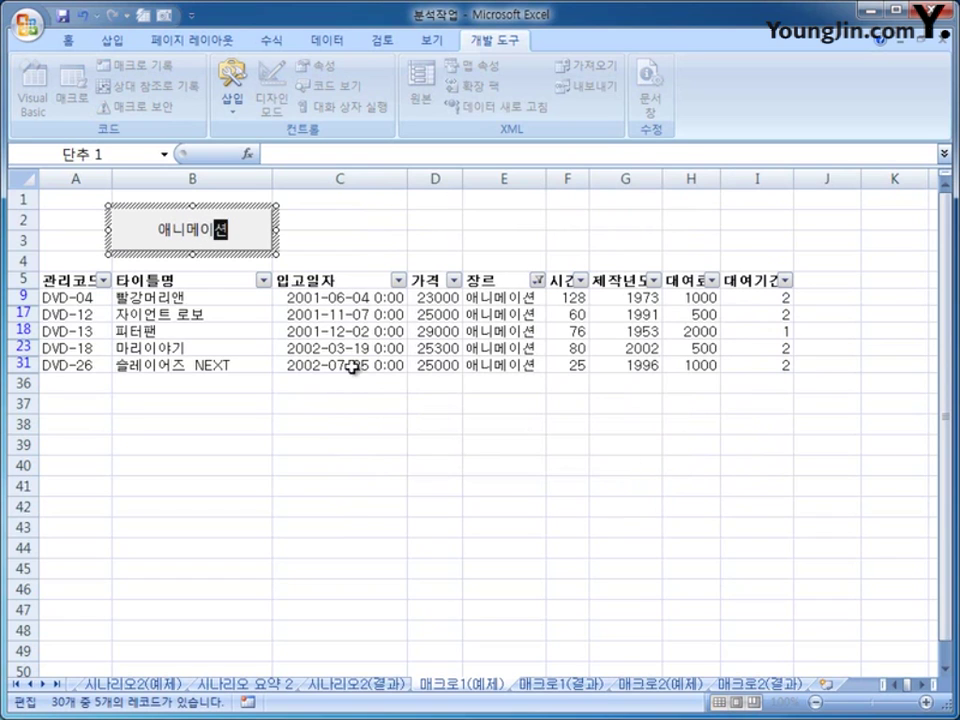
pyautogui.click(435, 242)
pyautogui.click(500, 331)
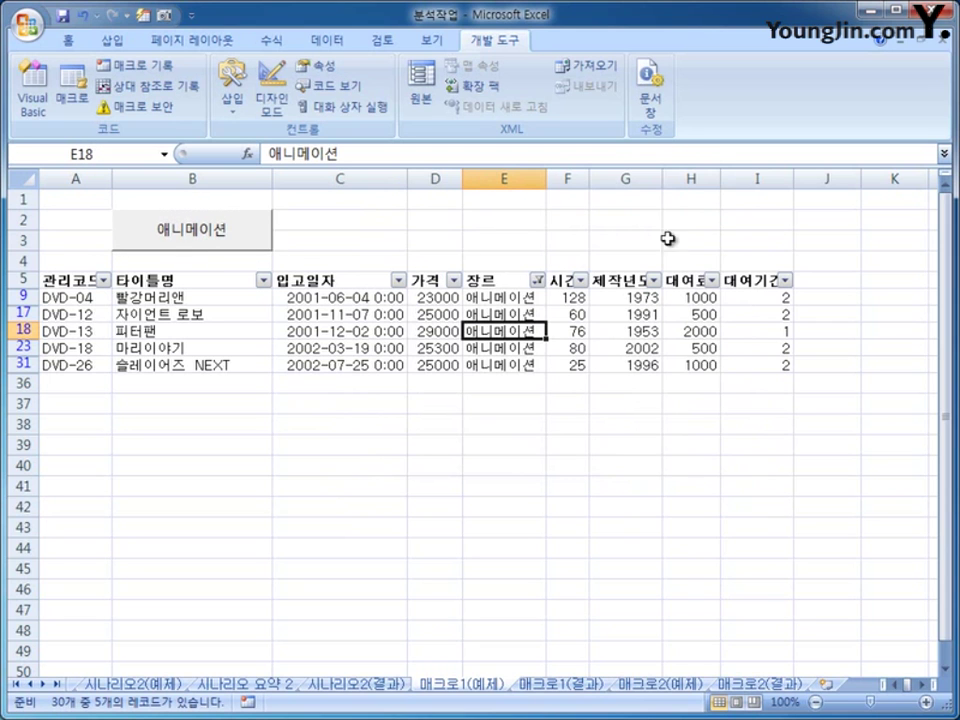
# Turn off the DVD list's filter, run the 애니메이션 macro with its button, and check the filtered 장르 cells.
pyautogui.click(343, 39)
pyautogui.click(391, 100)
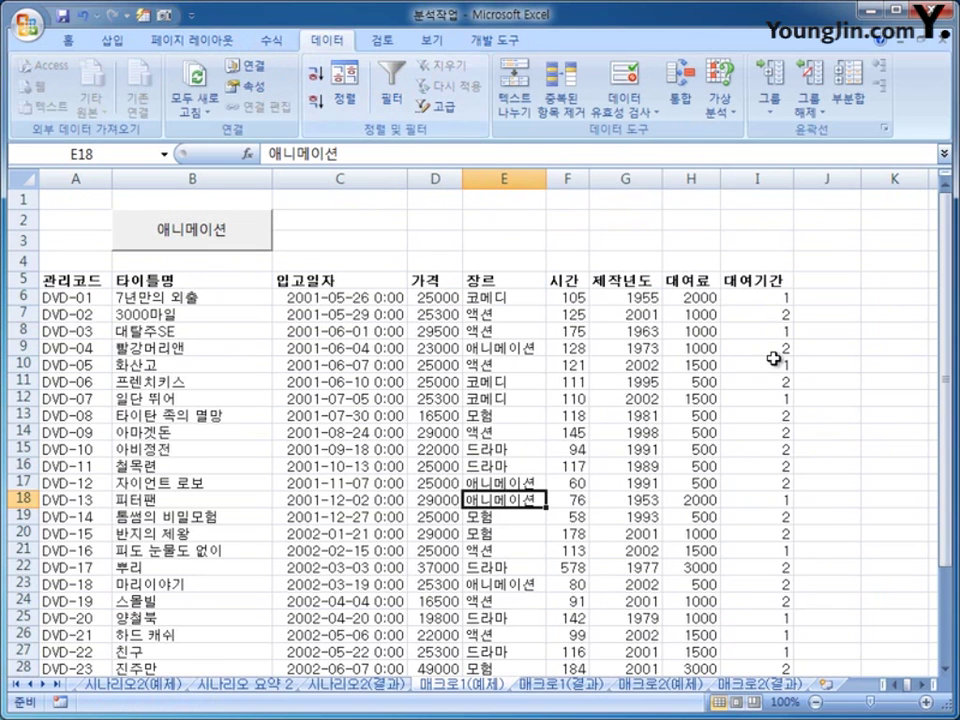
pyautogui.click(822, 348)
pyautogui.click(187, 236)
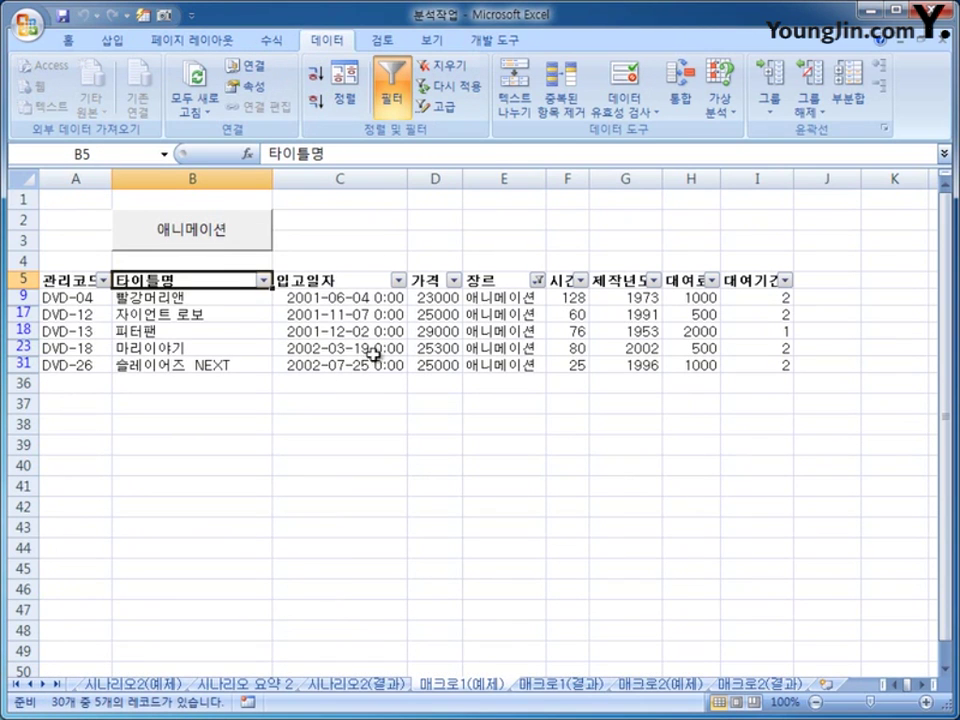
pyautogui.moveTo(493, 299); pyautogui.dragTo(492, 357)
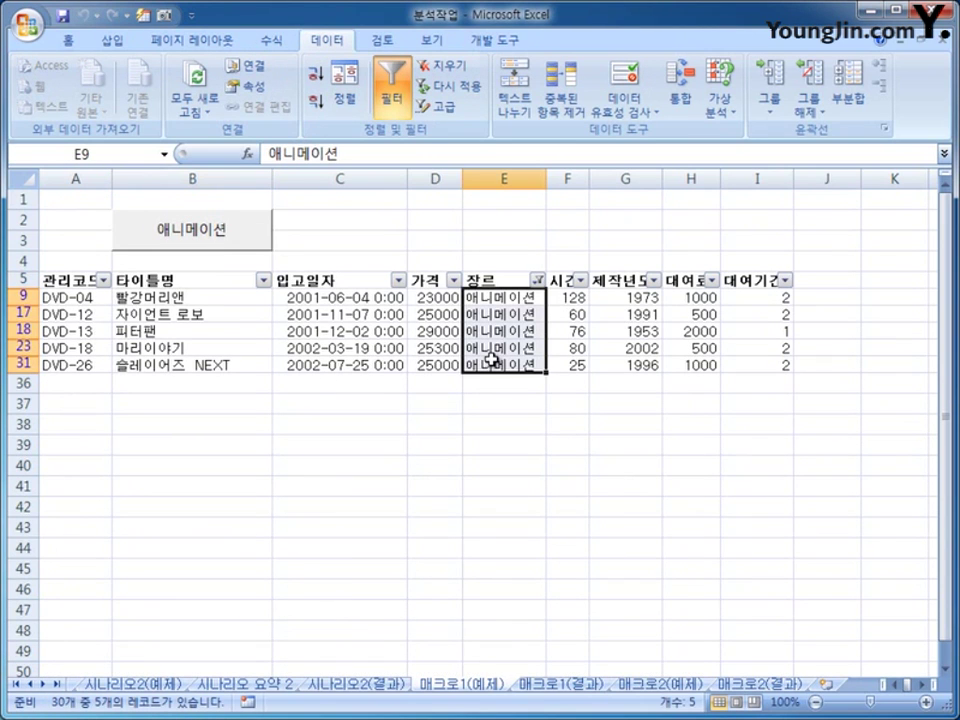
pyautogui.click(870, 381)
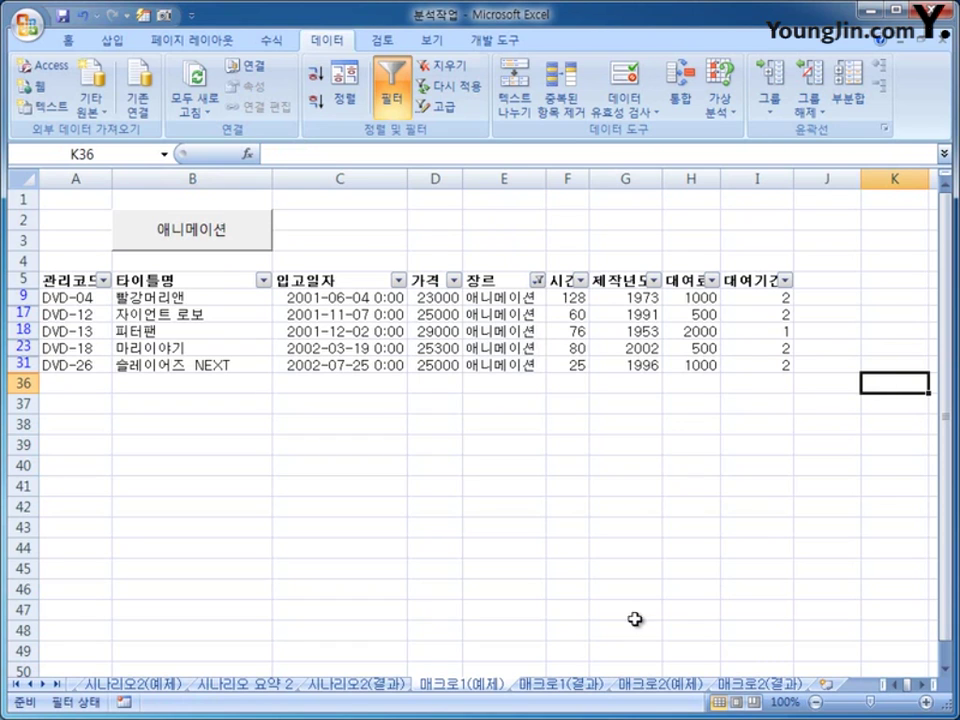
# On the 매크로2(예제) sheet, start recording a macro named 강동지점 in the current workbook.
pyautogui.click(646, 686)
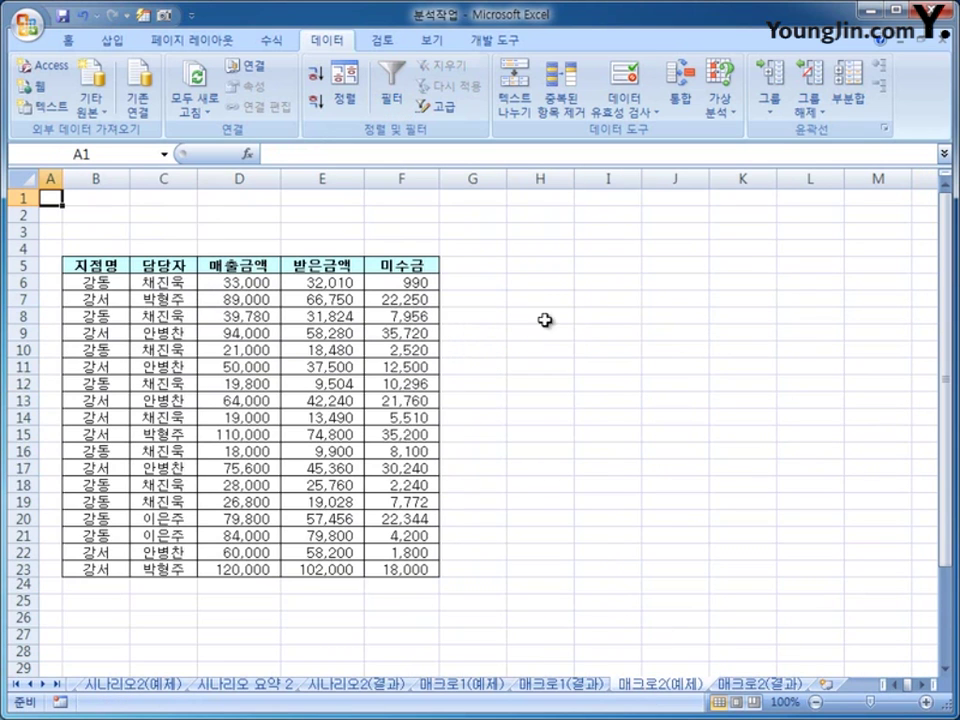
pyautogui.click(620, 279)
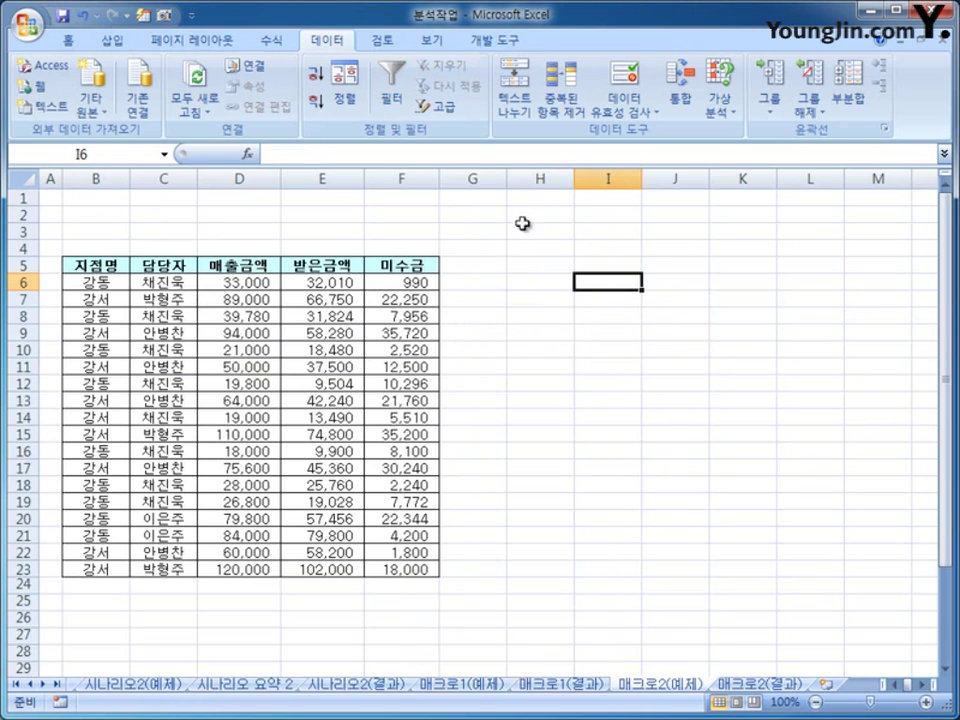
pyautogui.click(513, 44)
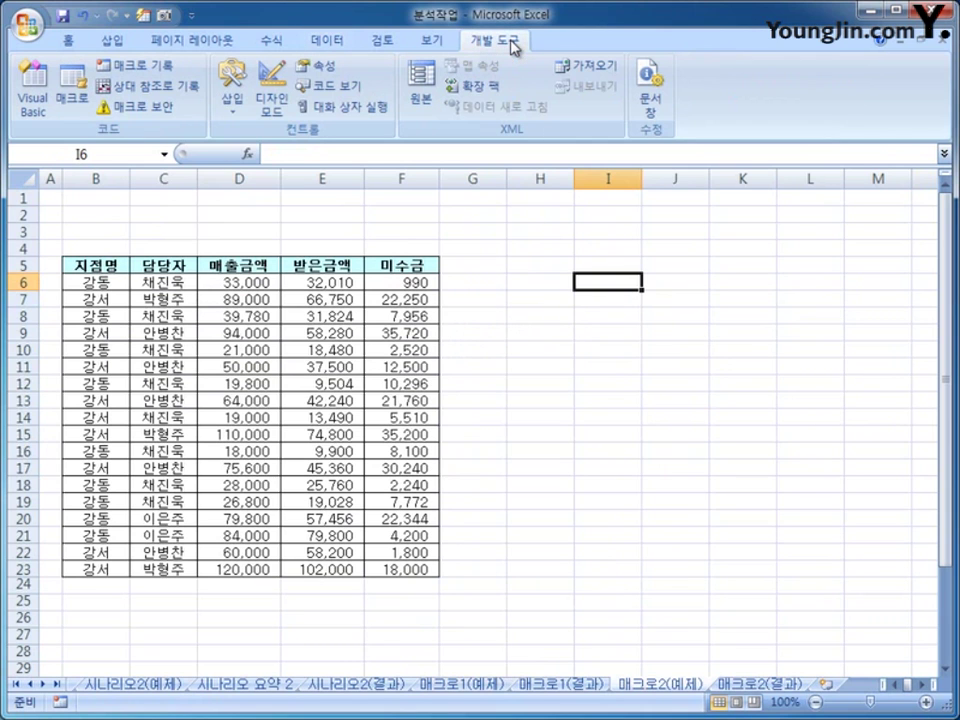
pyautogui.click(130, 64)
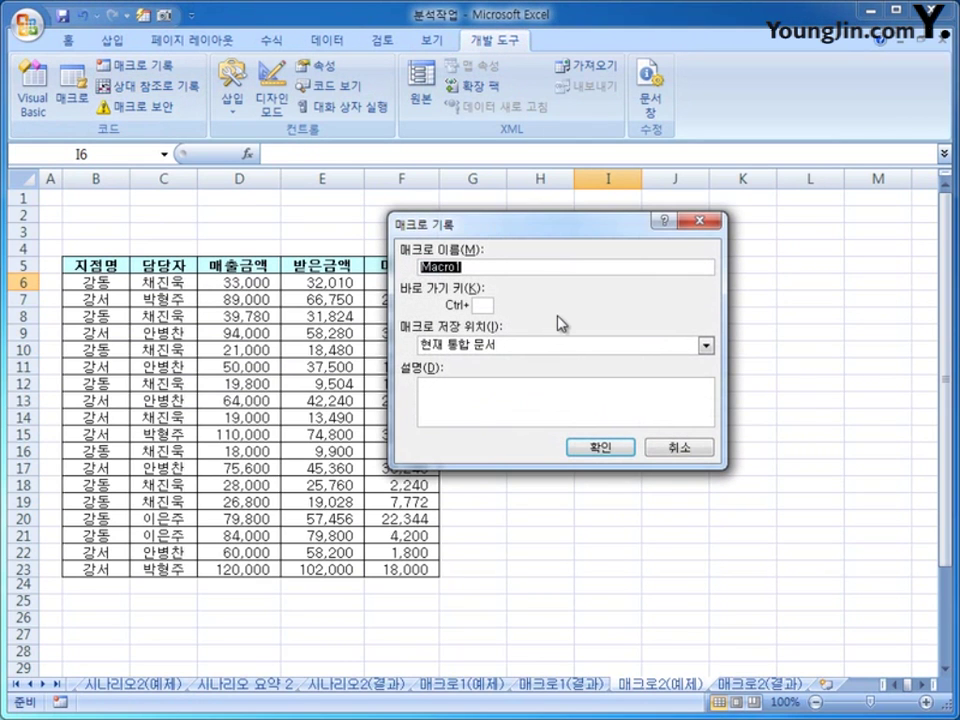
pyautogui.write('ㄱ')
pyautogui.write('강동서')
pyautogui.write('점')
pyautogui.click(588, 449)
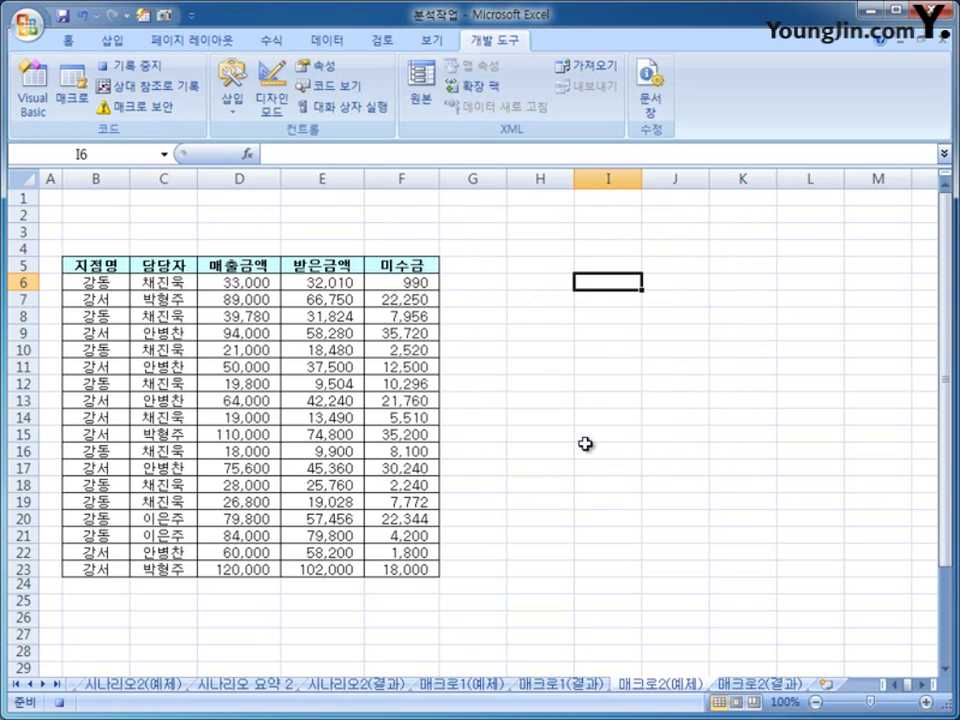
# Turn on filtering for the sales table and filter its 지점명 column to 강동 only.
pyautogui.click(262, 266)
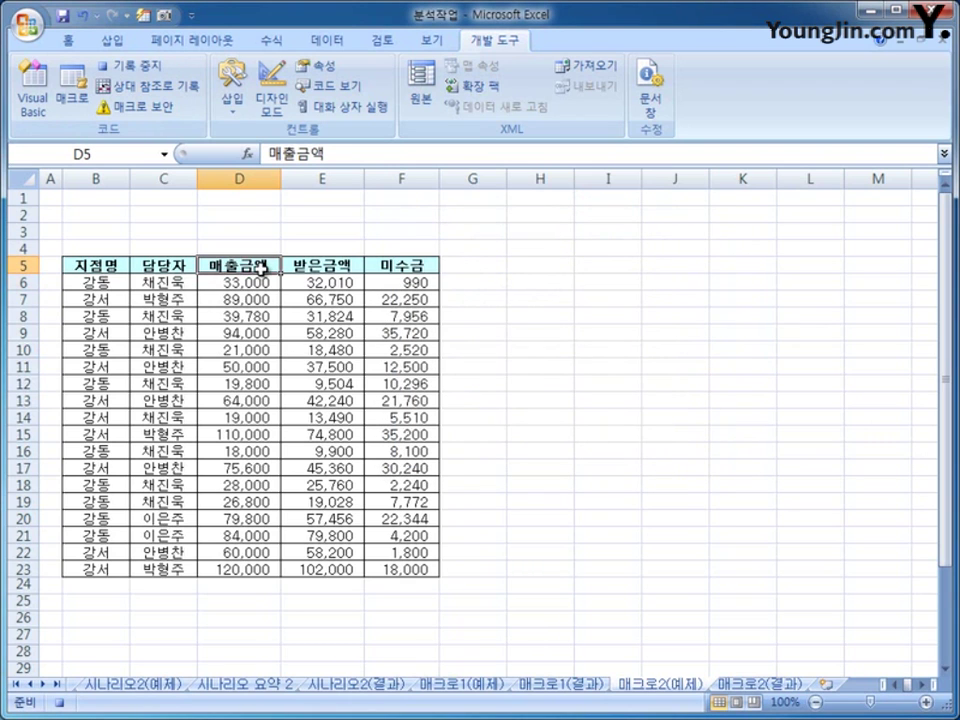
pyautogui.click(326, 42)
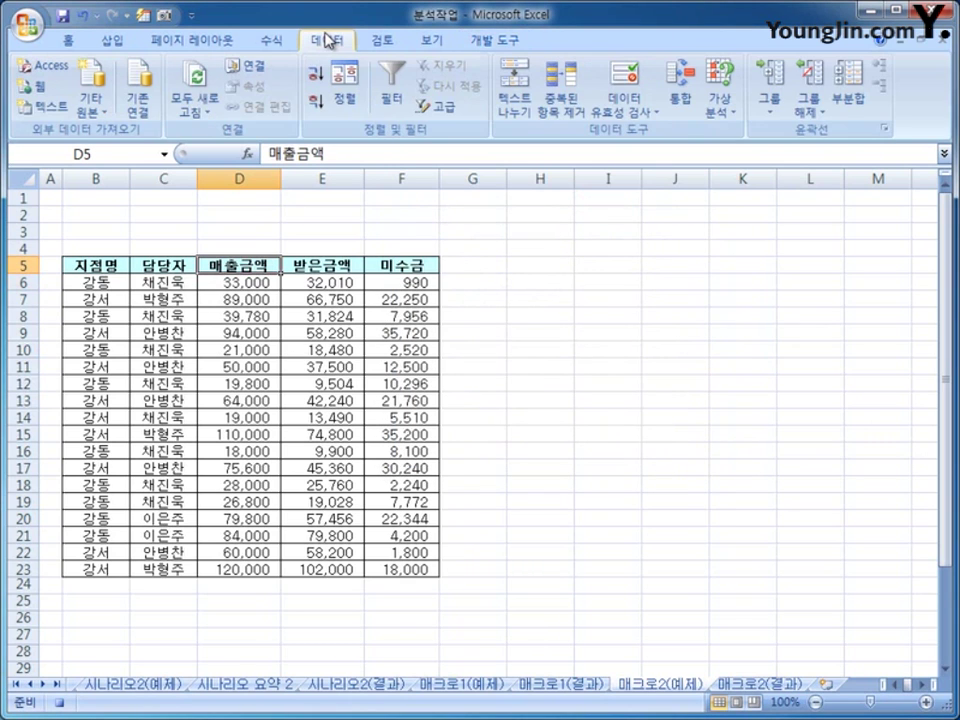
pyautogui.click(393, 104)
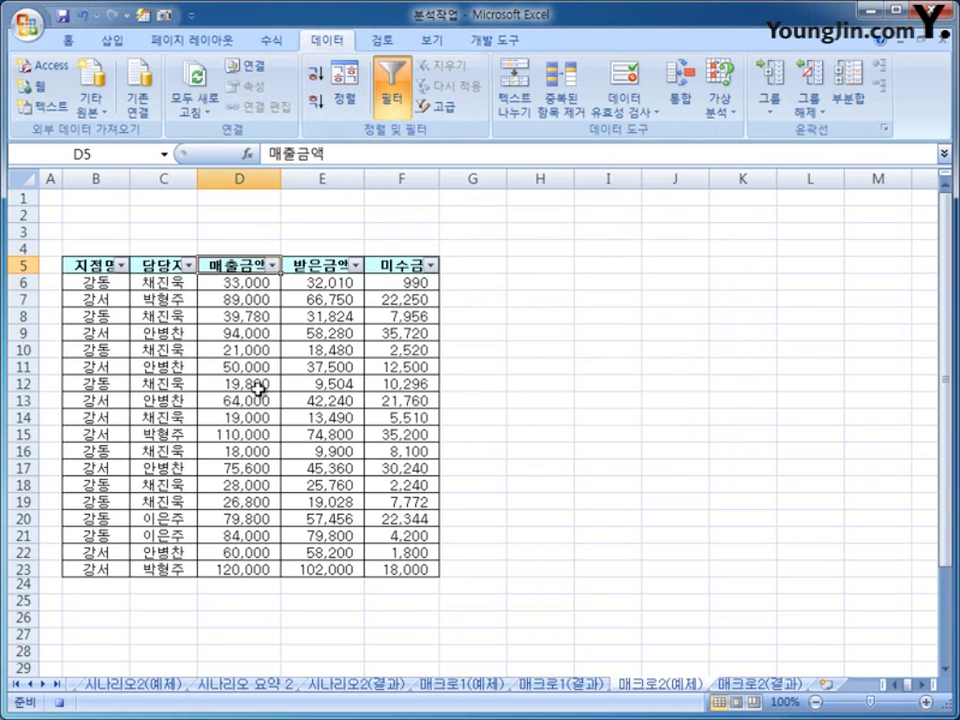
pyautogui.click(121, 265)
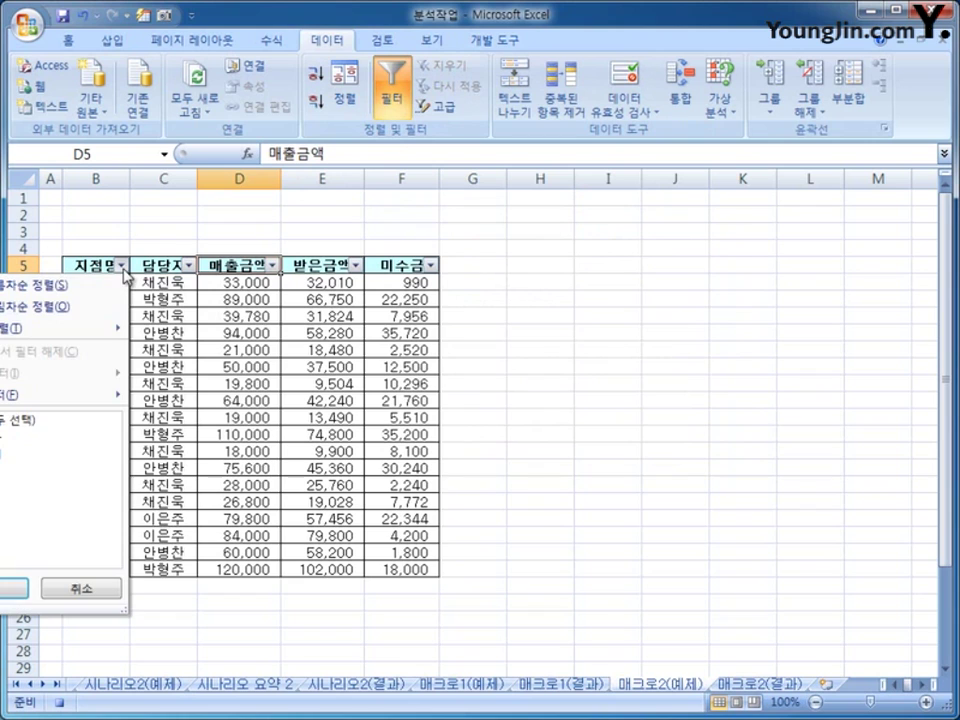
pyautogui.click(26, 424)
pyautogui.click(22, 592)
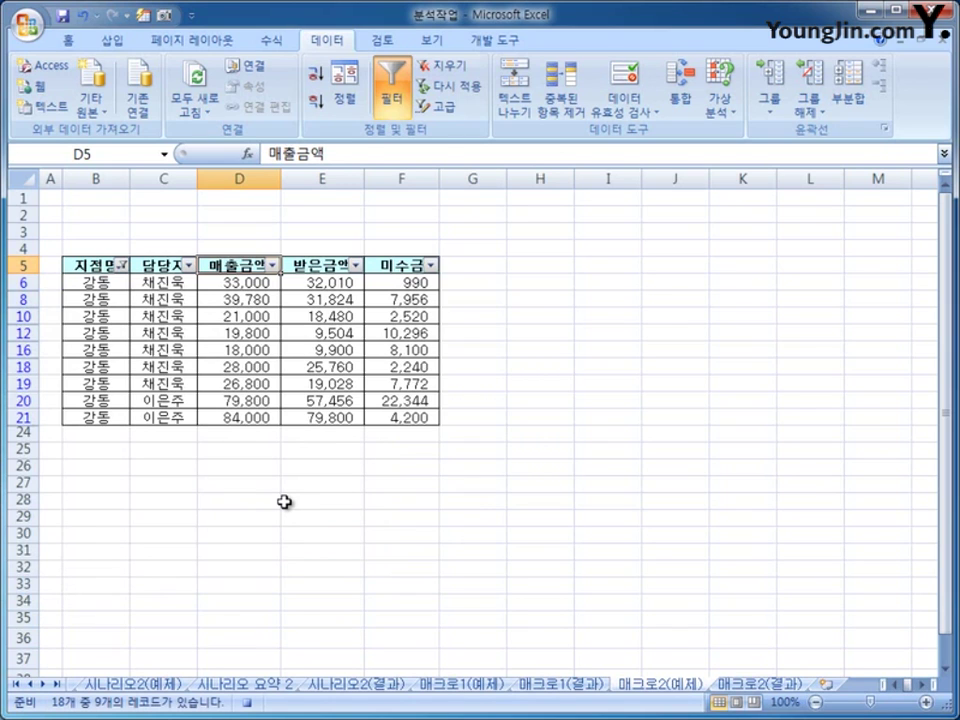
# Stop recording the macro and select an empty cell outside the filtered sales table.
pyautogui.click(494, 42)
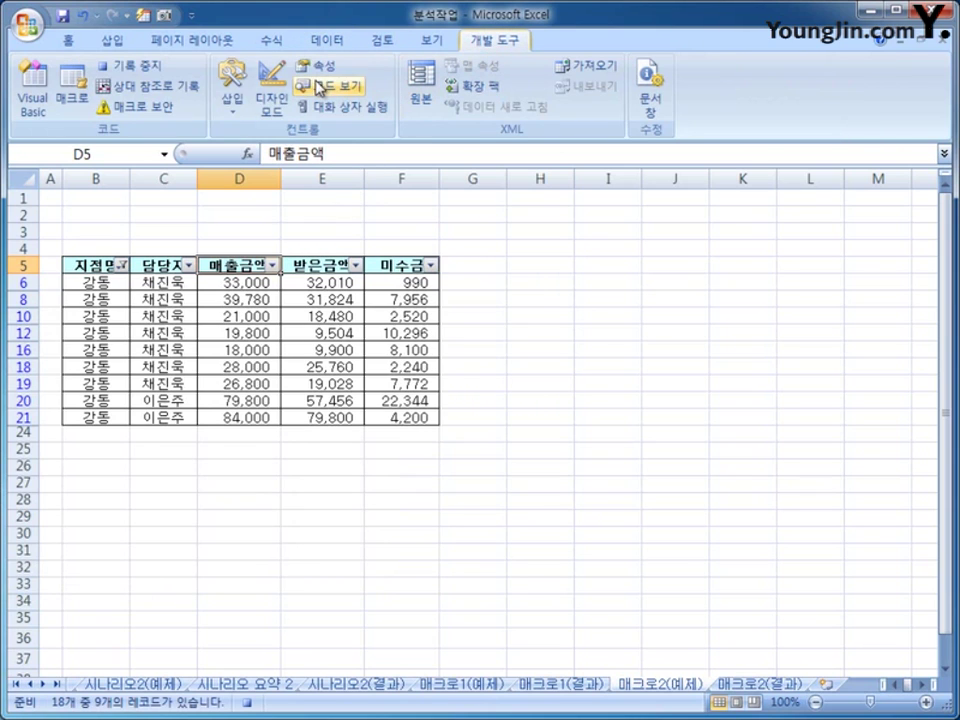
pyautogui.click(130, 65)
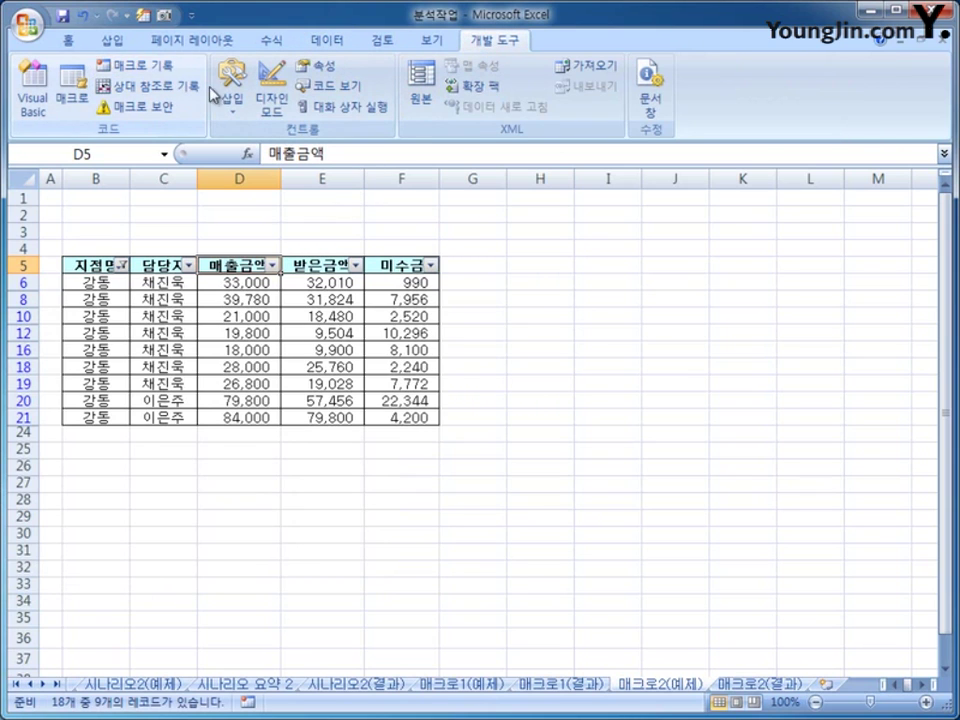
pyautogui.click(678, 365)
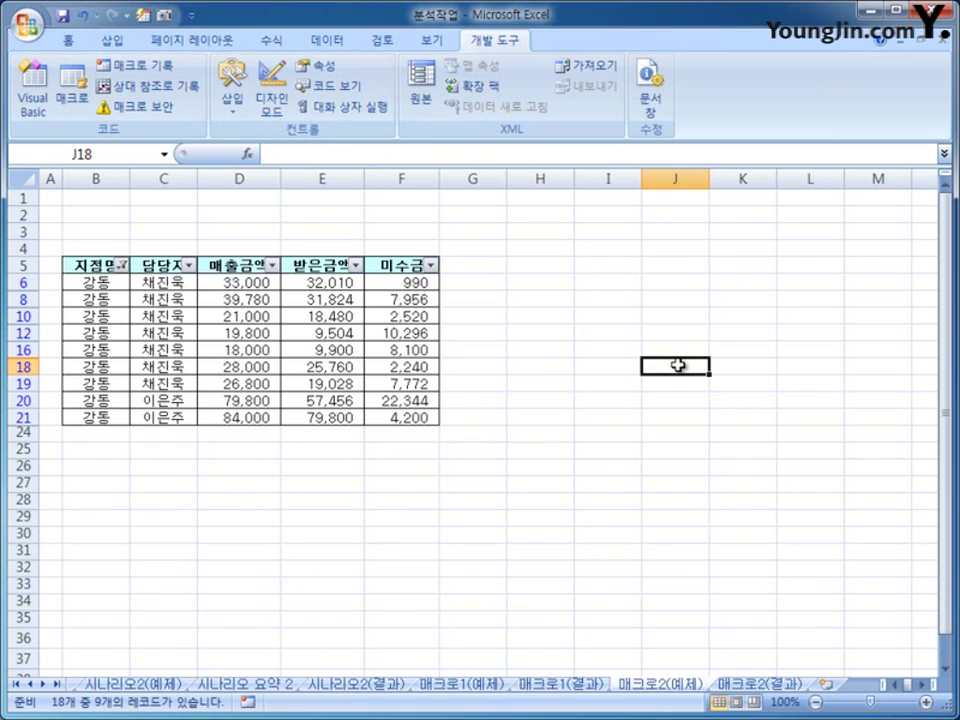
# Draw a rectangle shape over cells B2:C3 above the sales table and enter the text 강동지점 in it.
pyautogui.click(116, 42)
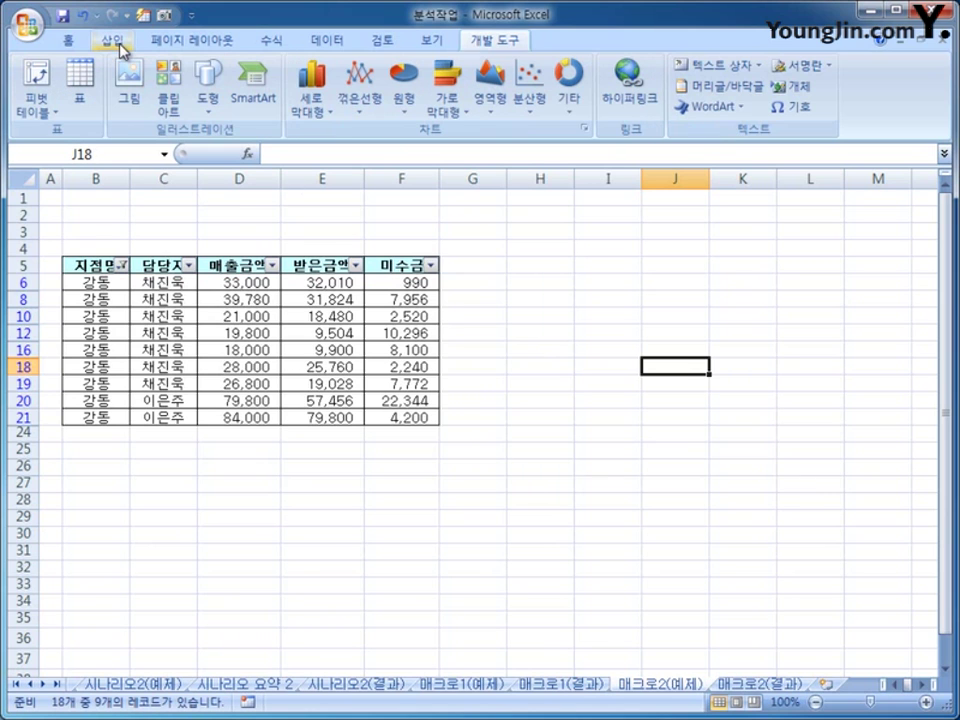
pyautogui.click(204, 104)
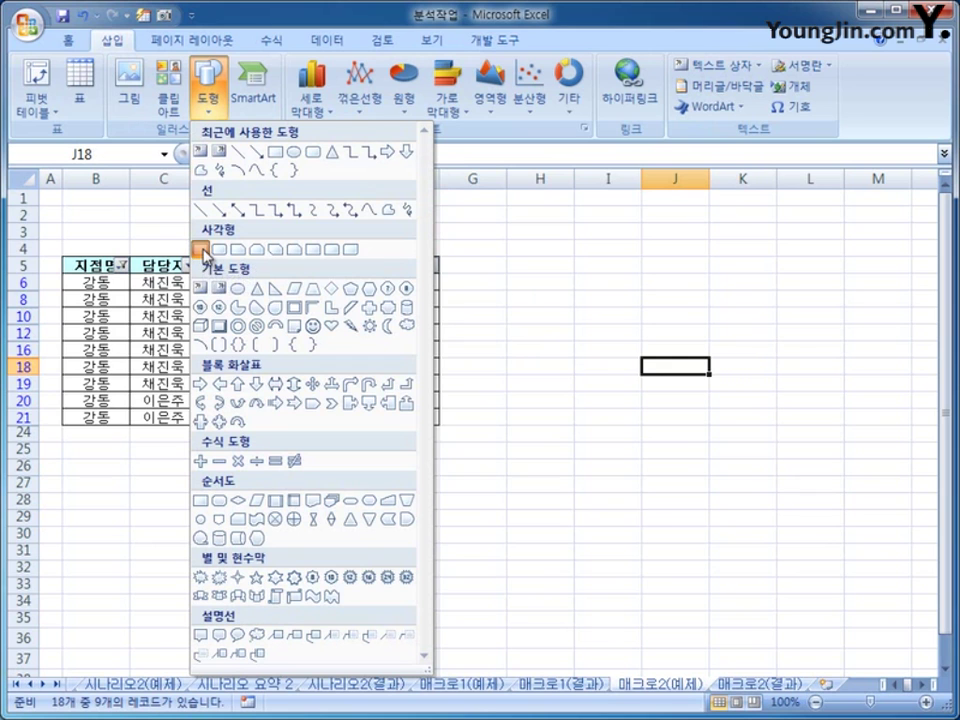
pyautogui.click(201, 249)
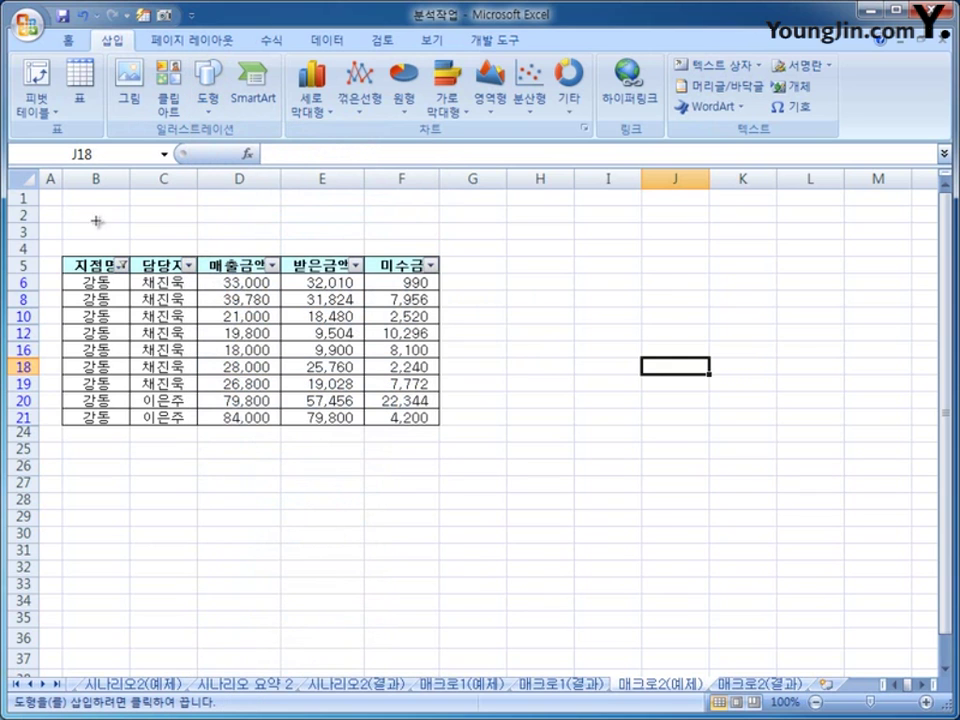
pyautogui.moveTo(62, 205); pyautogui.dragTo(197, 240)
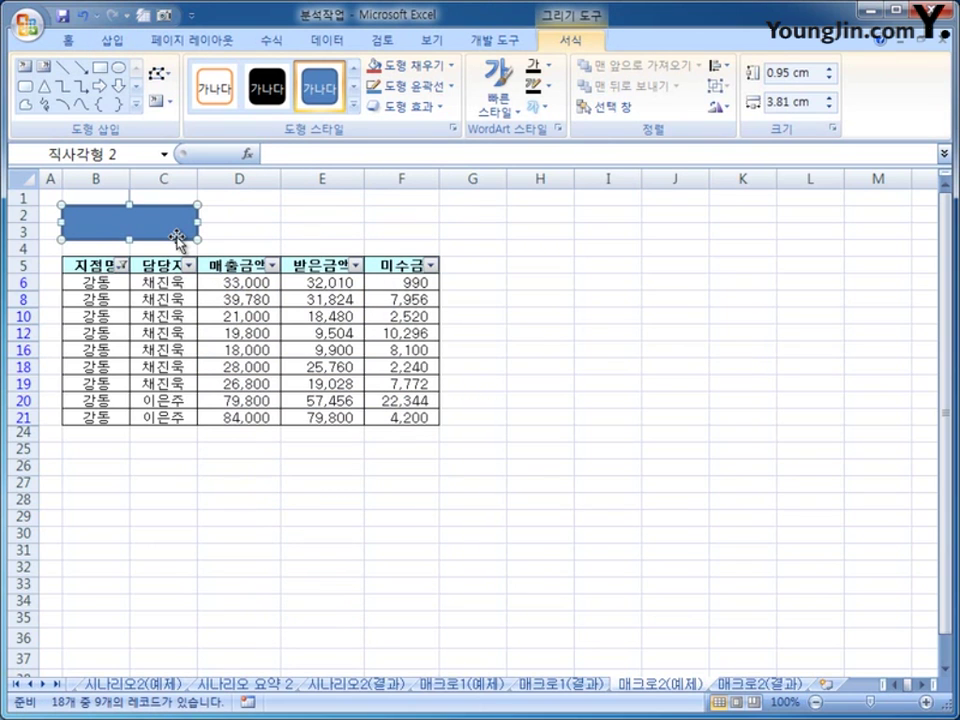
pyautogui.write('강동지점')
# Set the rectangle's text to the 굴림체 font at size 14.
pyautogui.click(68, 40)
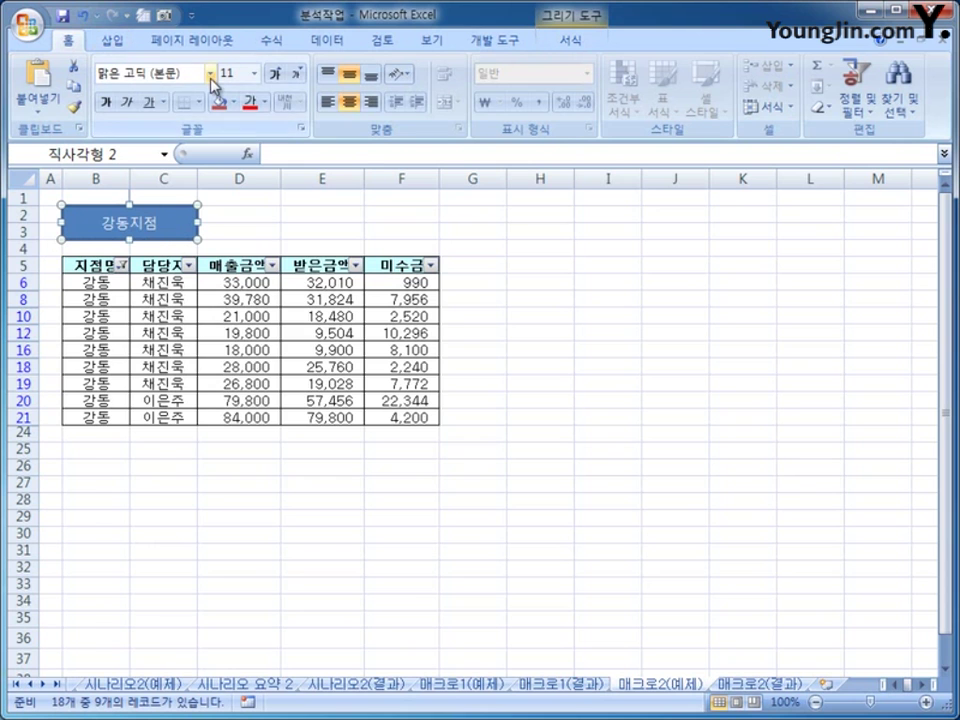
pyautogui.click(211, 73)
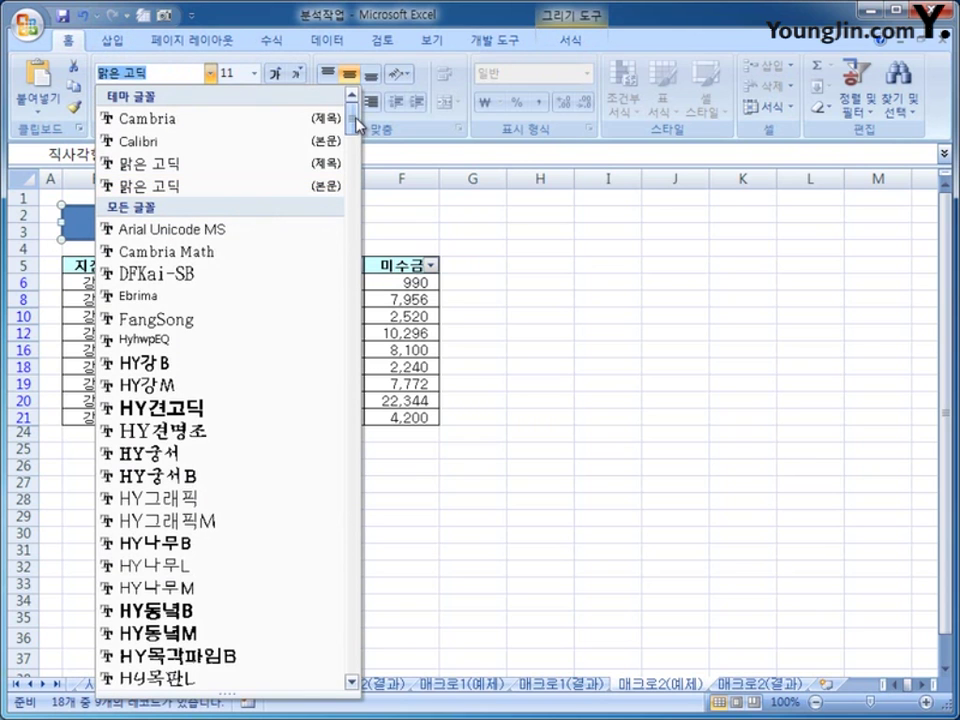
pyautogui.moveTo(353, 118); pyautogui.dragTo(356, 213)
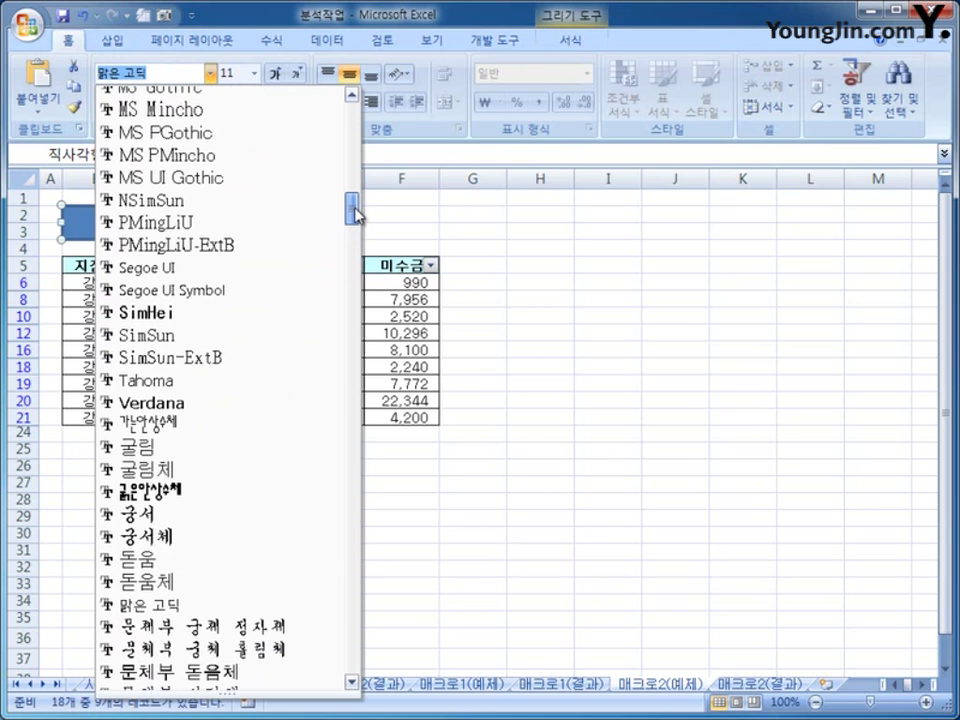
pyautogui.click(223, 470)
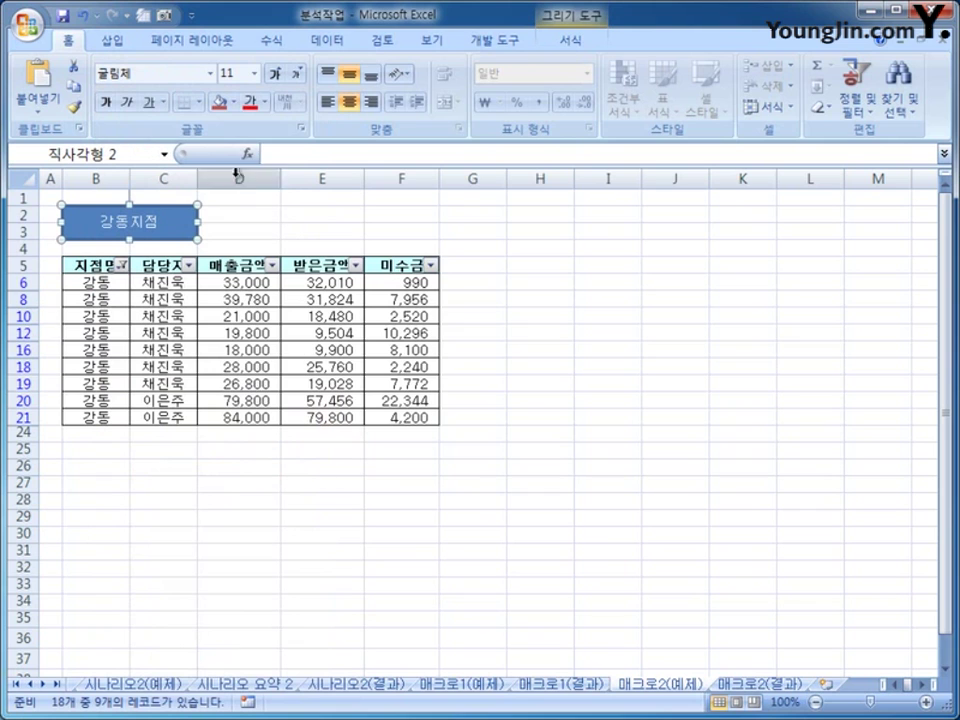
pyautogui.click(255, 74)
pyautogui.click(241, 205)
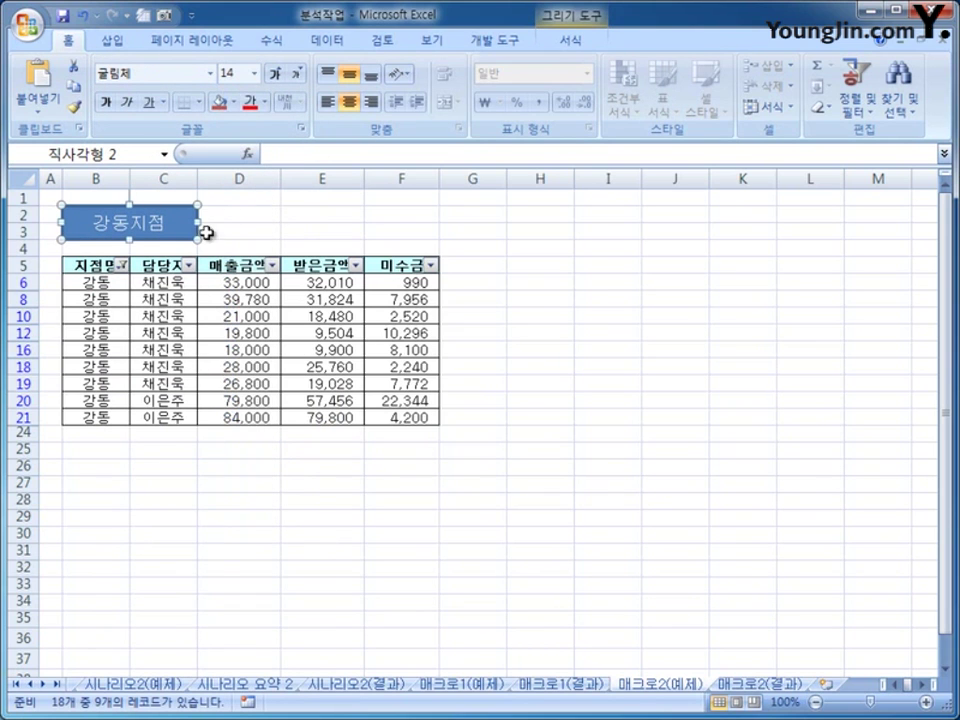
# Assign the 강동지점 macro to the rectangle and deselect the shape.
pyautogui.rightClick(168, 229)
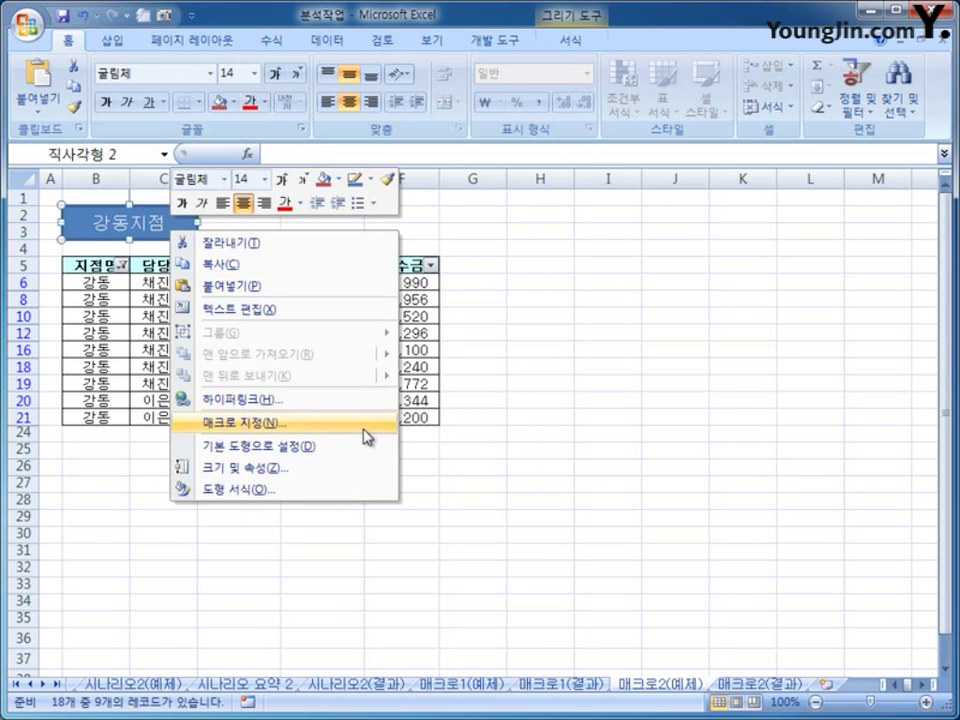
pyautogui.click(366, 437)
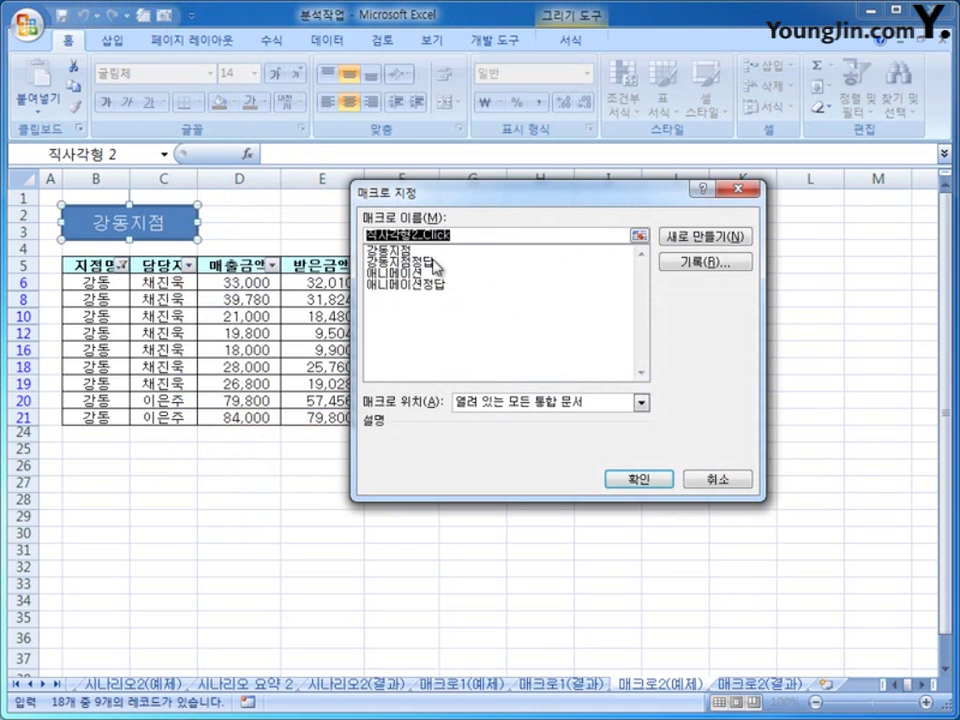
pyautogui.click(427, 252)
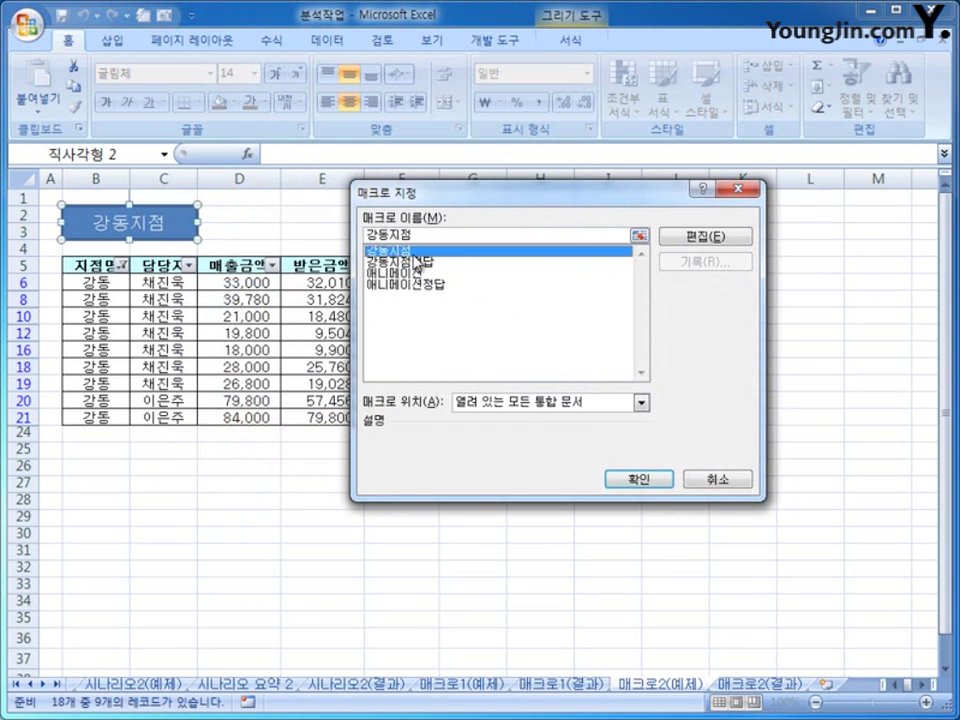
pyautogui.click(634, 477)
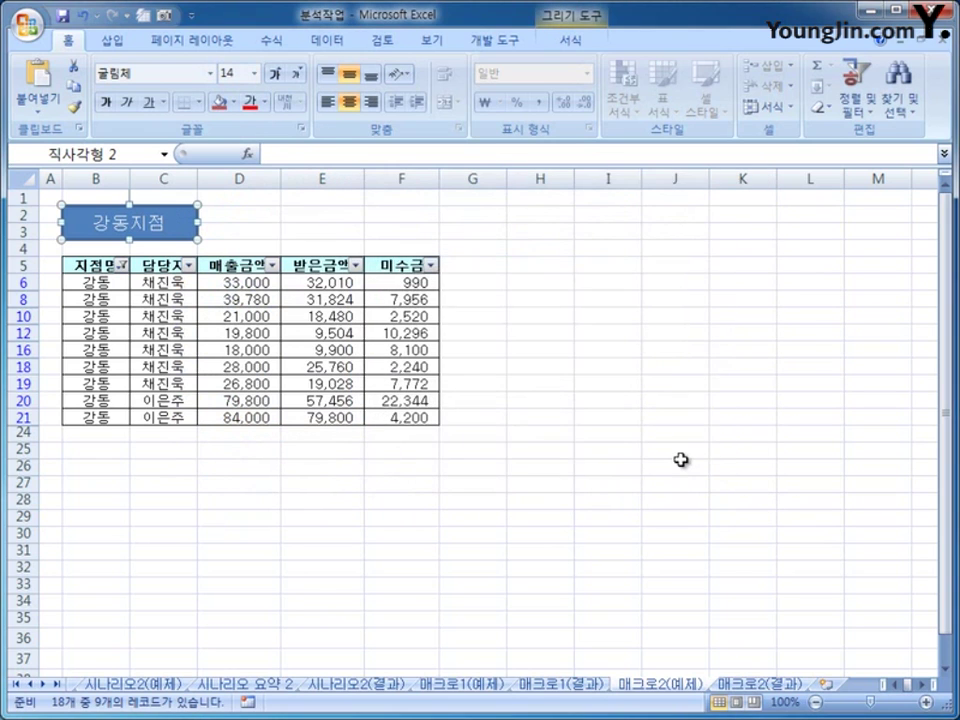
pyautogui.click(678, 465)
# Turn off the sales table's filter, run the 강동지점 macro from the rectangle, and select an empty cell outside the table.
pyautogui.click(313, 314)
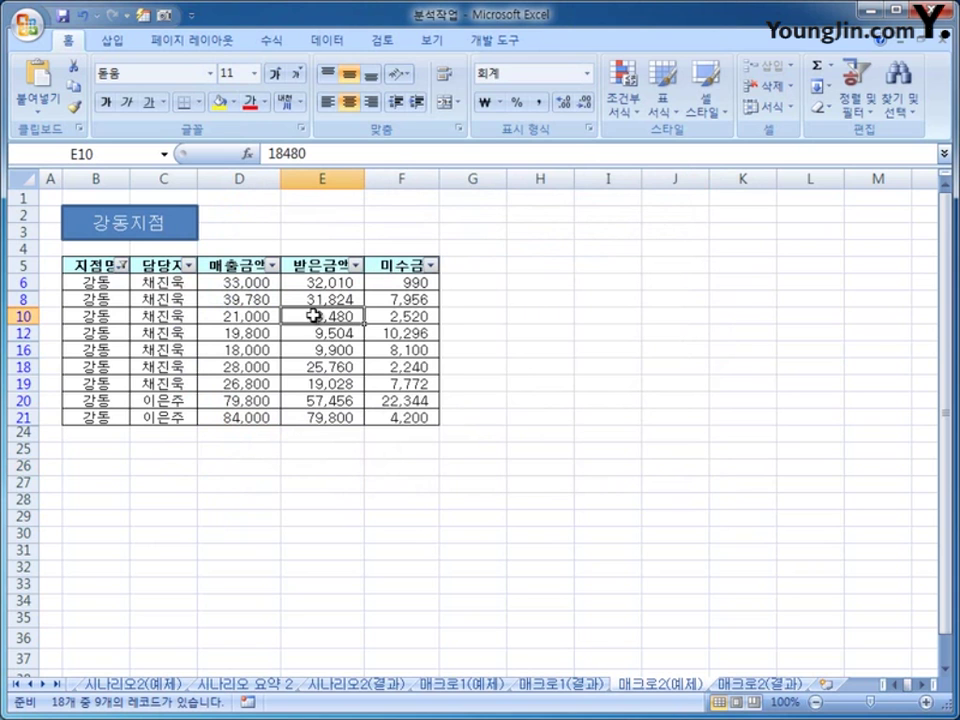
pyautogui.click(327, 40)
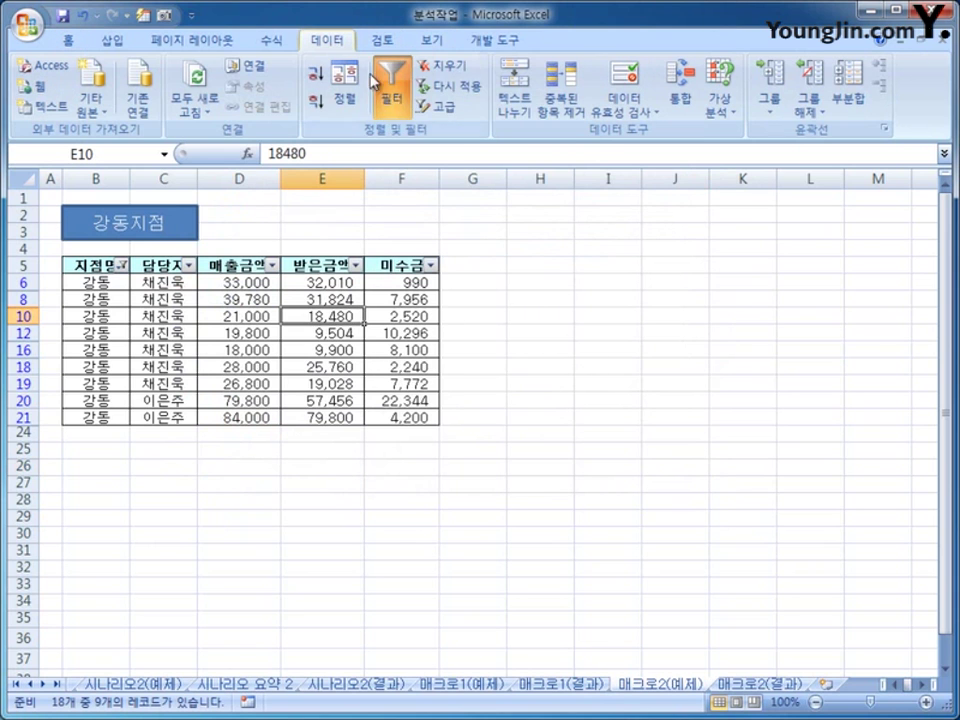
pyautogui.click(391, 88)
pyautogui.click(624, 393)
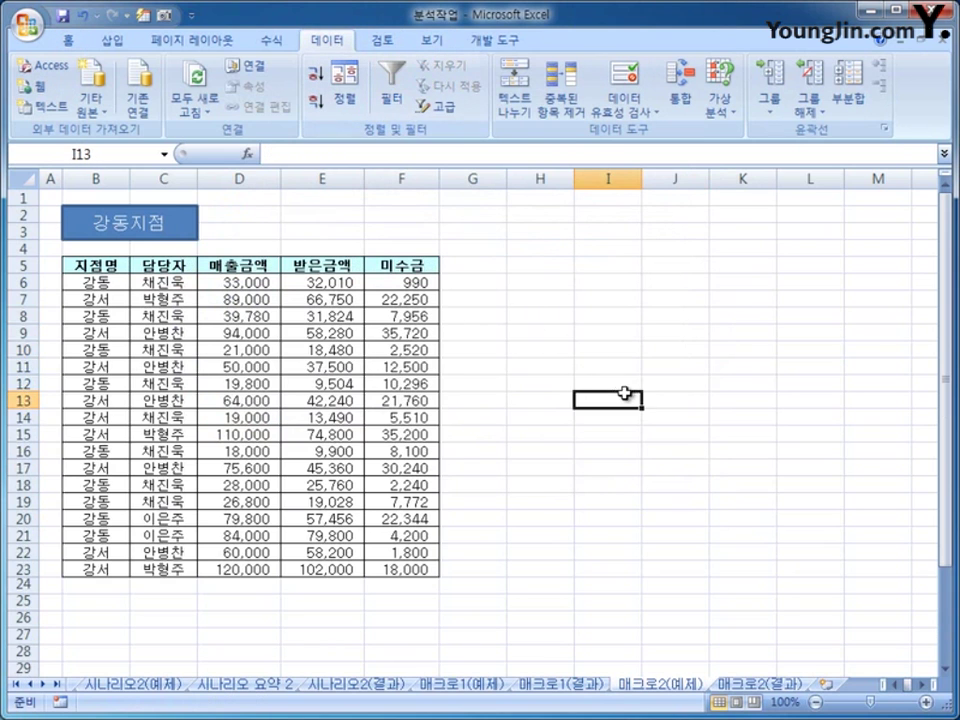
pyautogui.click(186, 228)
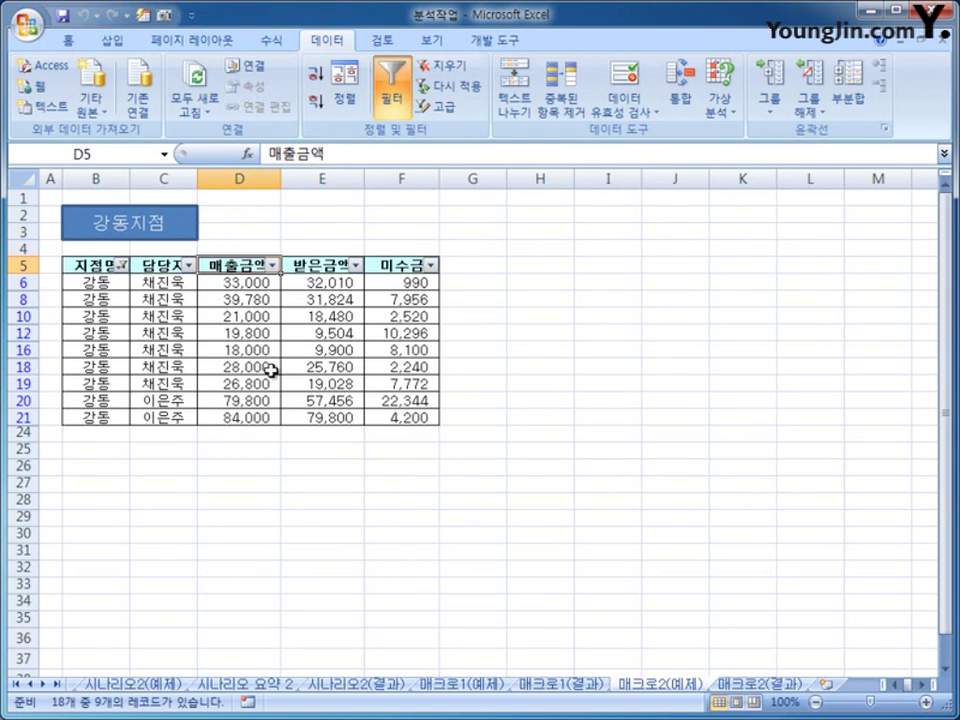
pyautogui.click(618, 492)
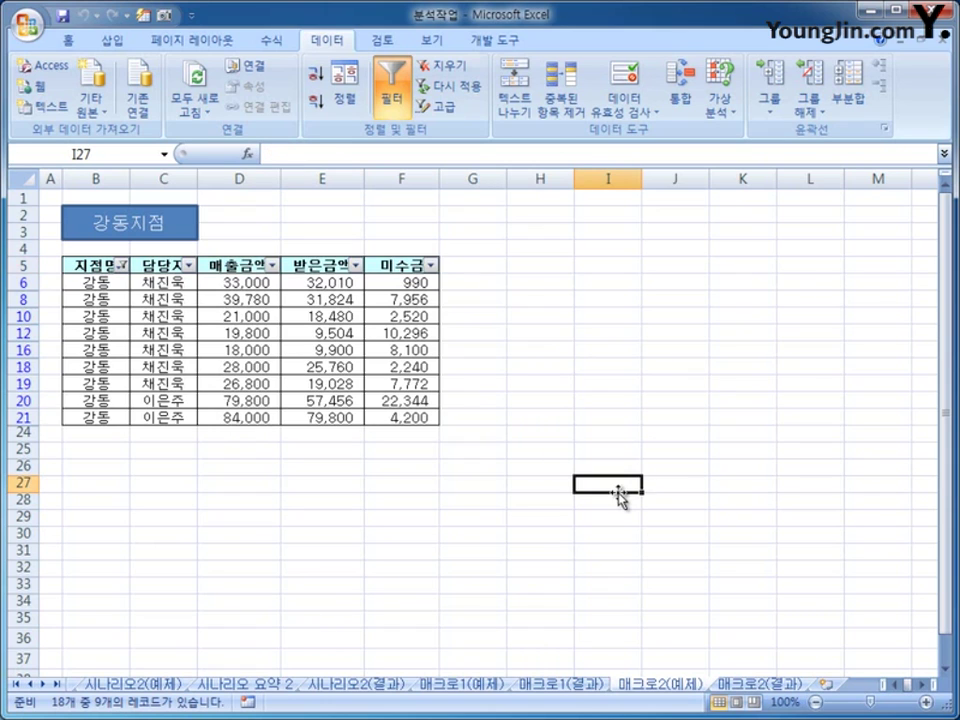